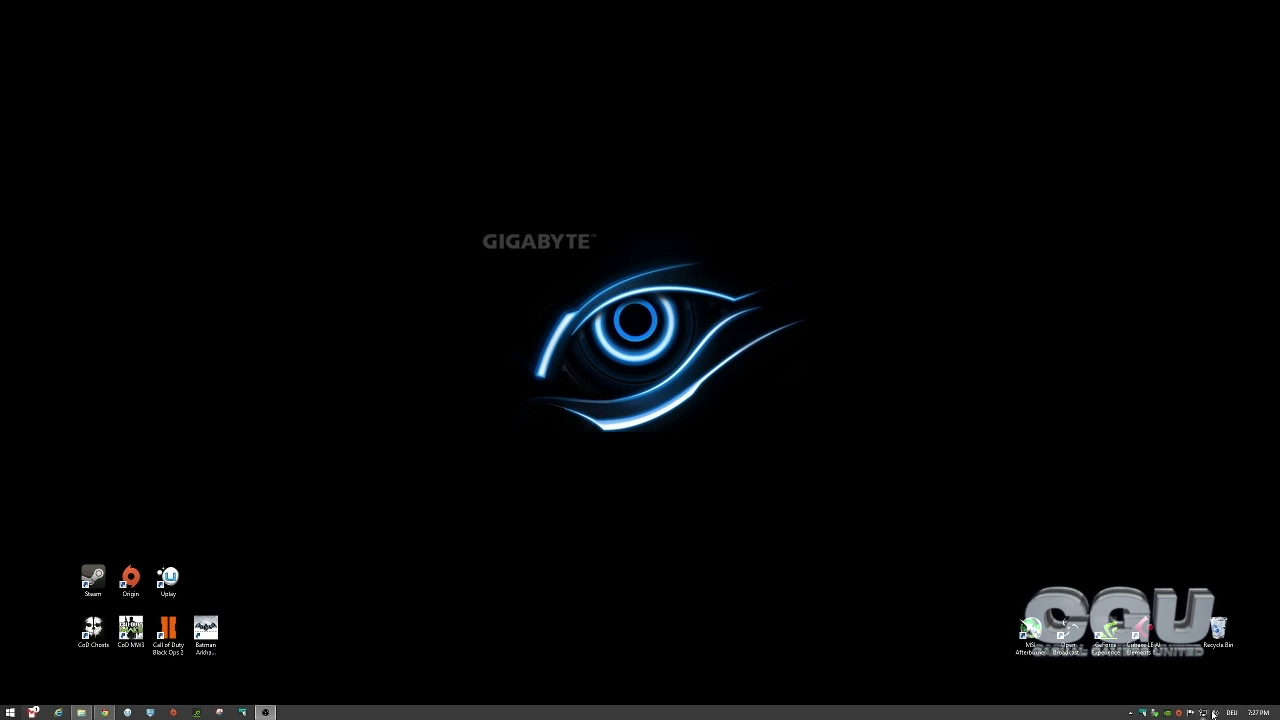
Step: Open the Volume Mixer from the speaker tray icon and move it toward the screen centre
left_click(1215, 713)
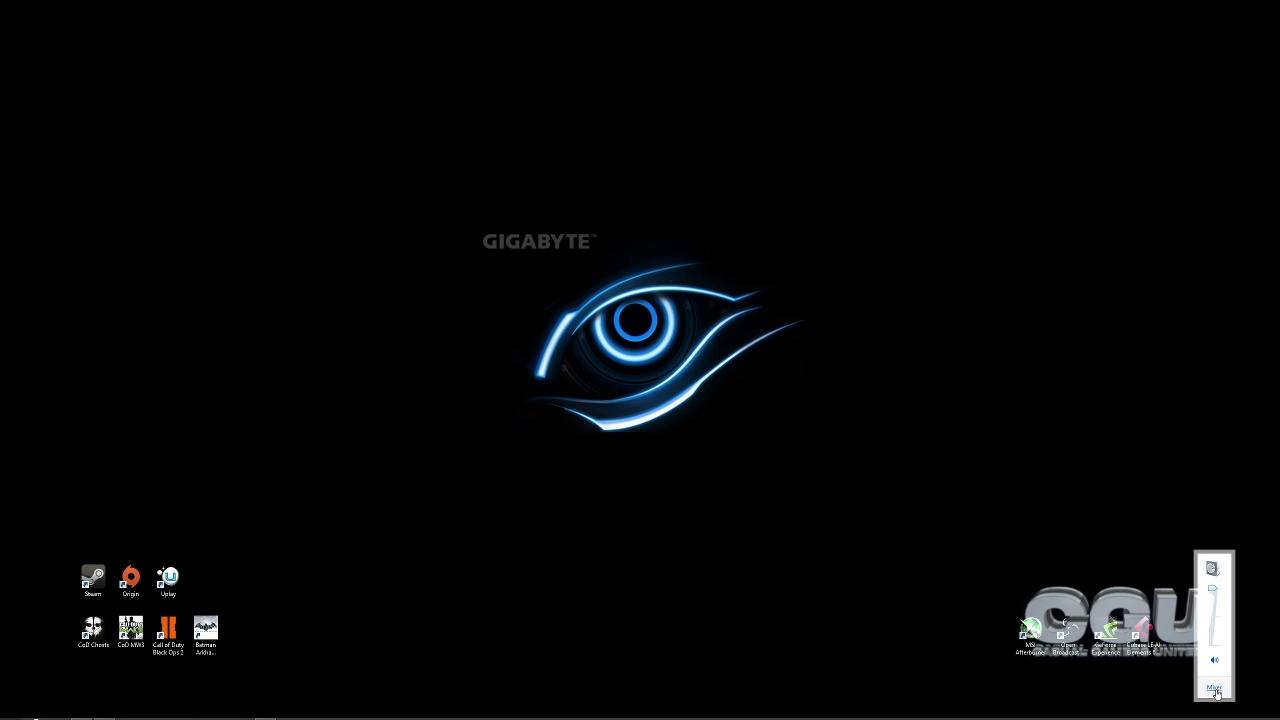
left_click(1214, 687)
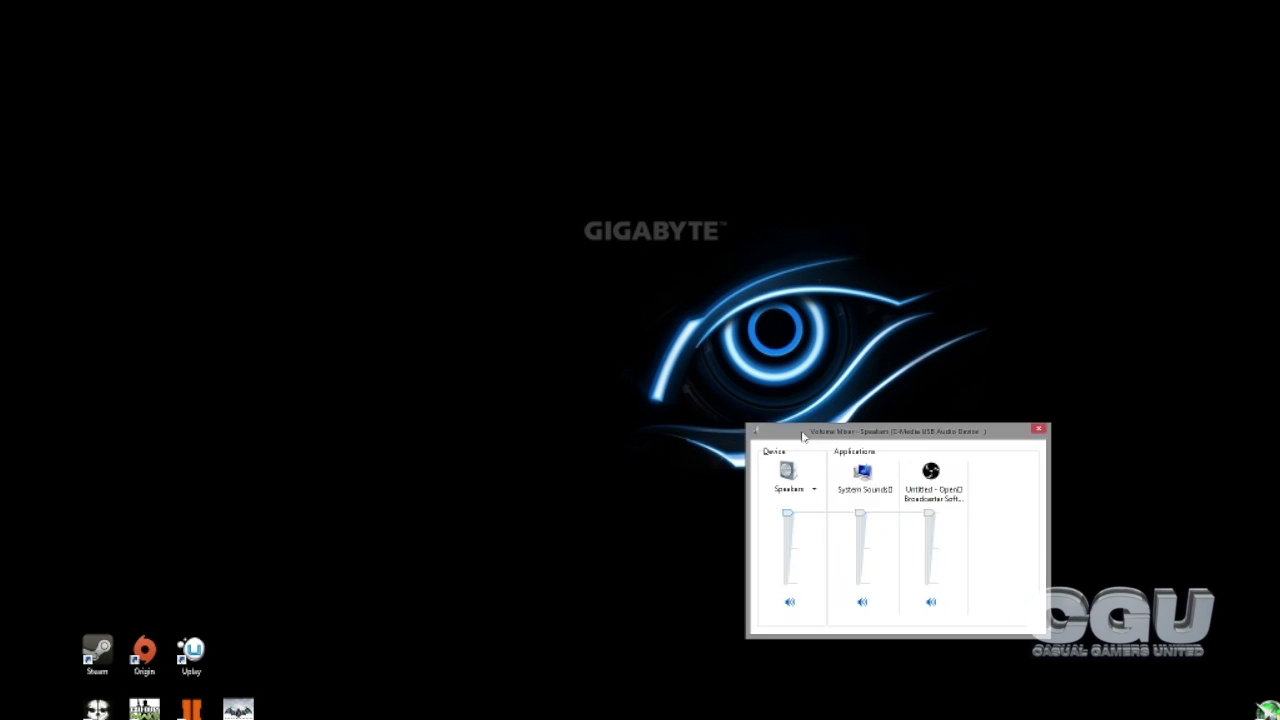
left_click_drag(1082, 528, 752, 414)
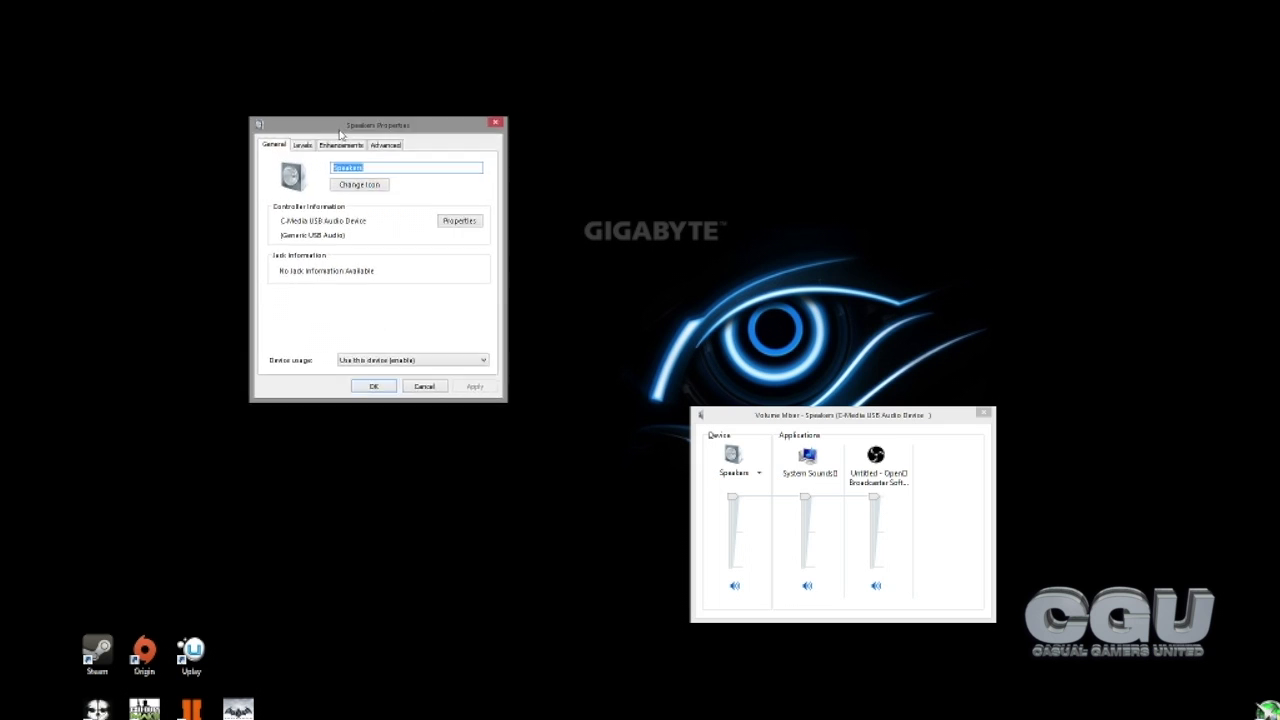
Step: On the Speakers Levels page, leave Microphone monitoring unmuted at 100 and move the dialog aside
left_click(309, 165)
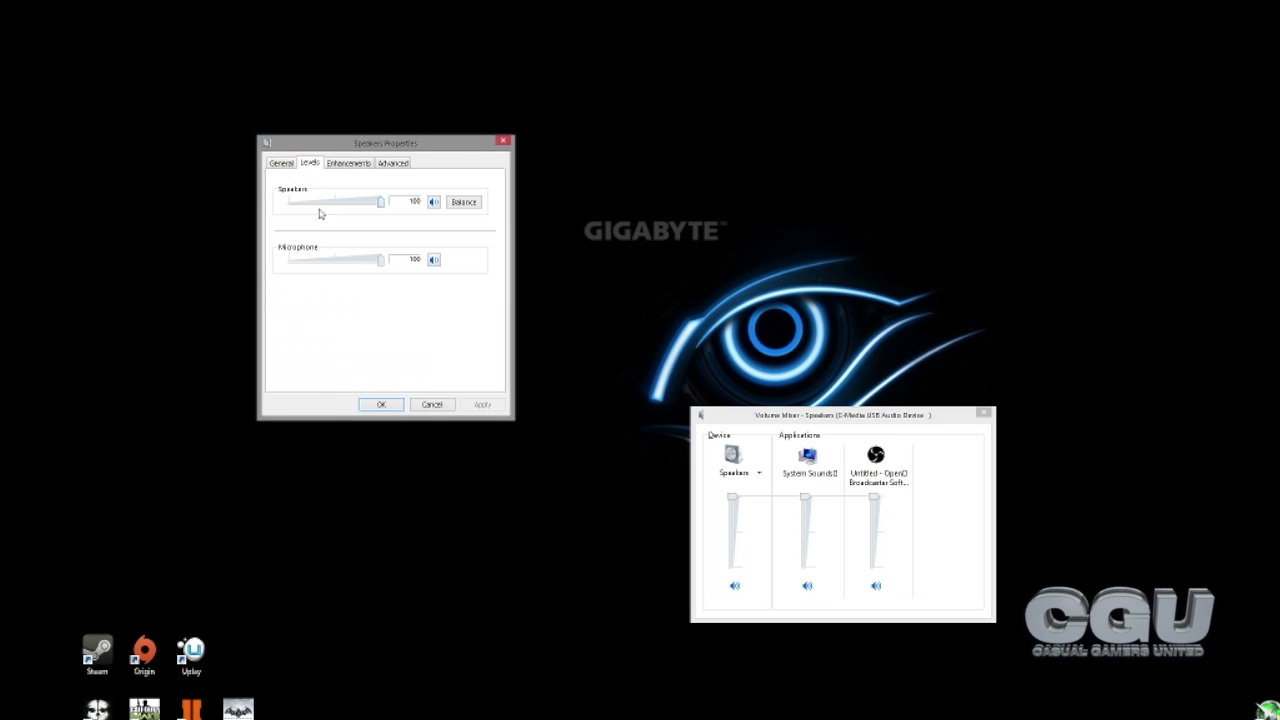
left_click(437, 264)
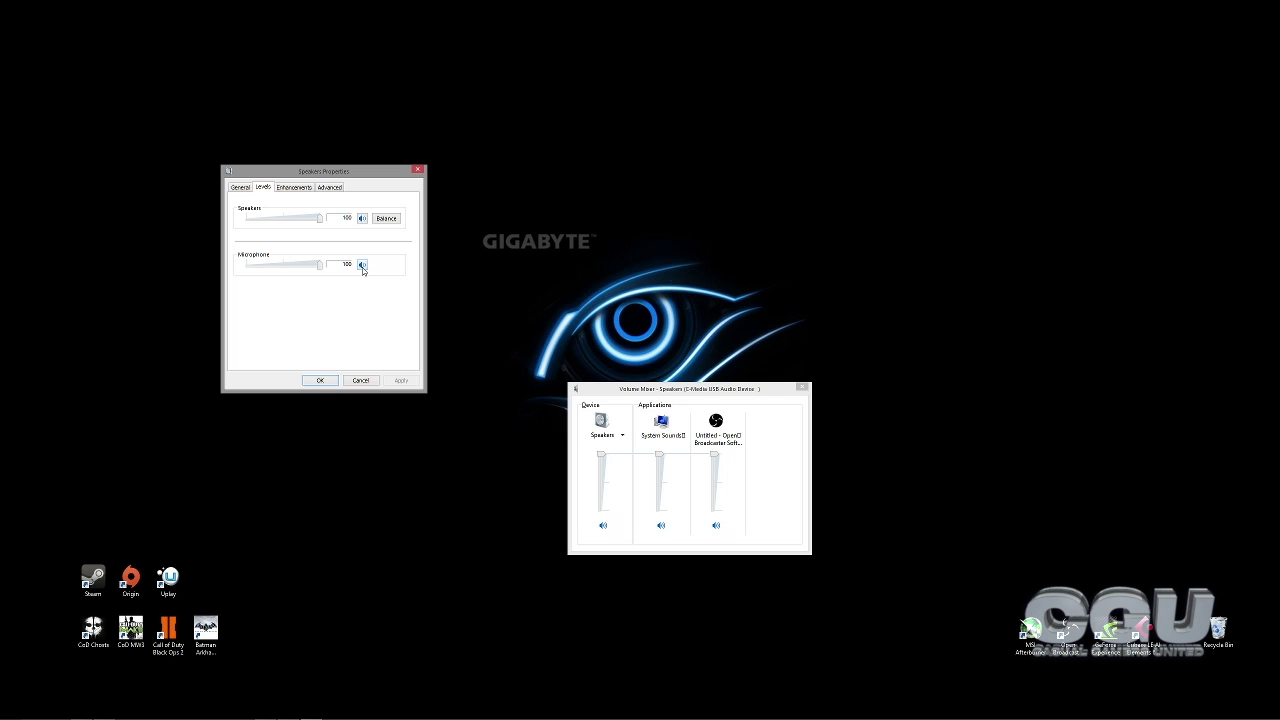
left_click(362, 266)
left_click_drag(347, 171, 403, 314)
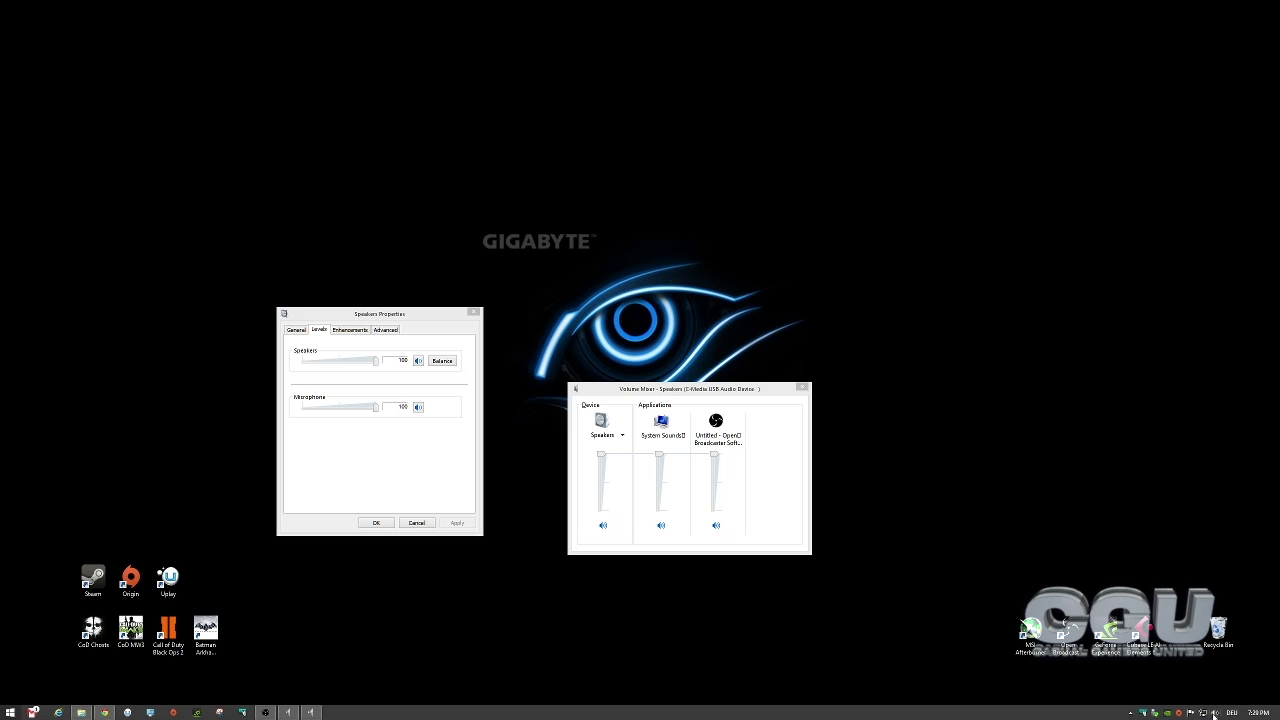
Step: Scroll down and back up through the Logitech G230 headset product page
left_click(599, 421)
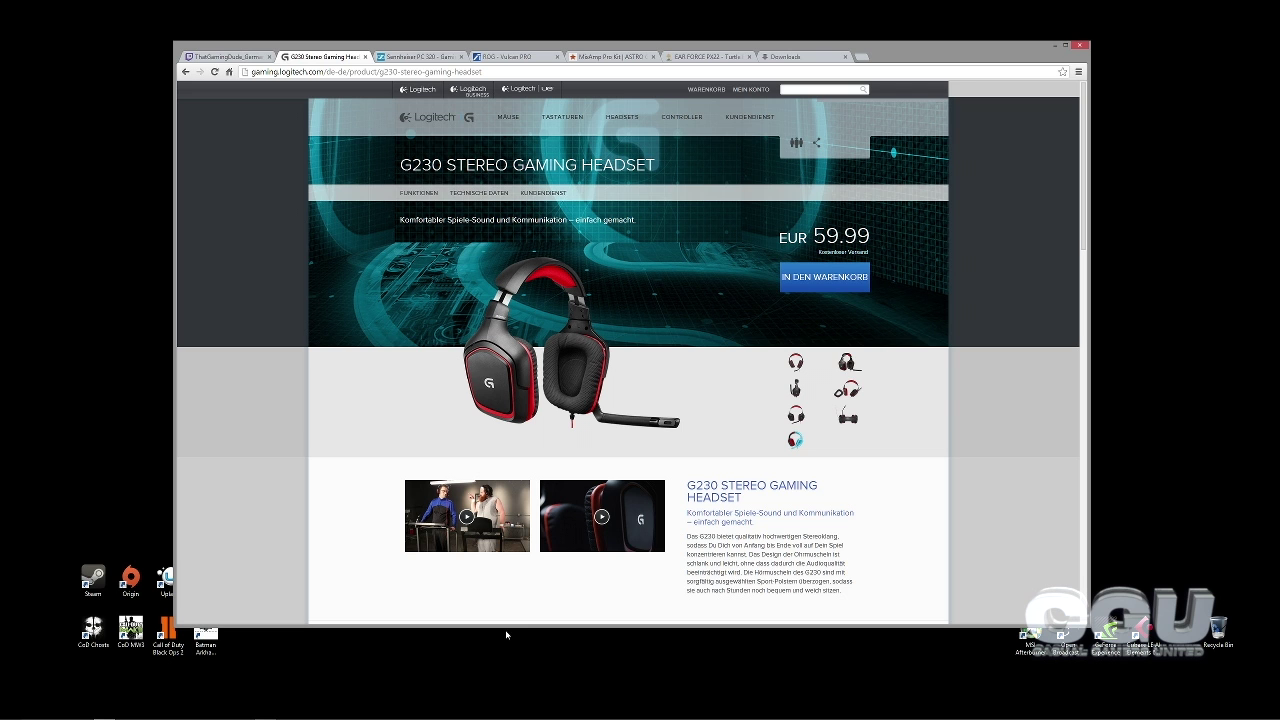
scroll(654, 415, "down", 2)
scroll(654, 415, "down", 2)
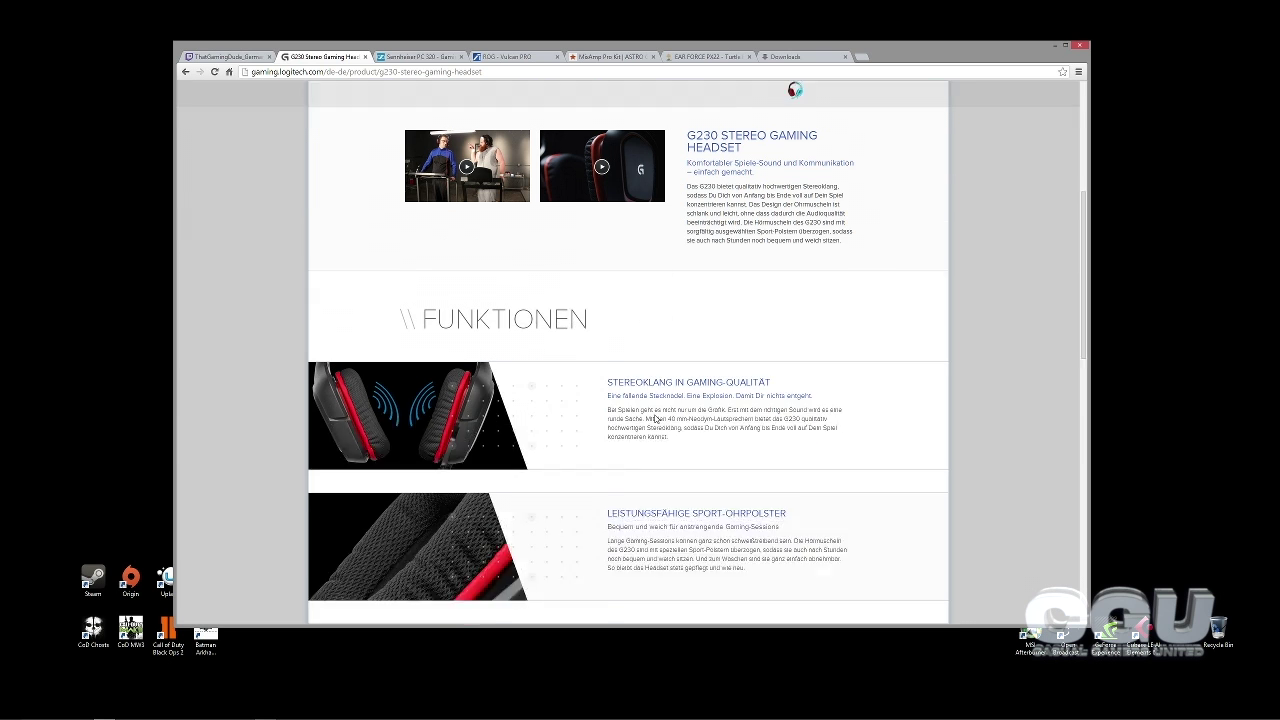
scroll(654, 415, "down", 2)
scroll(654, 415, "down", 2)
scroll(655, 418, "down", 2)
scroll(655, 416, "down", 2)
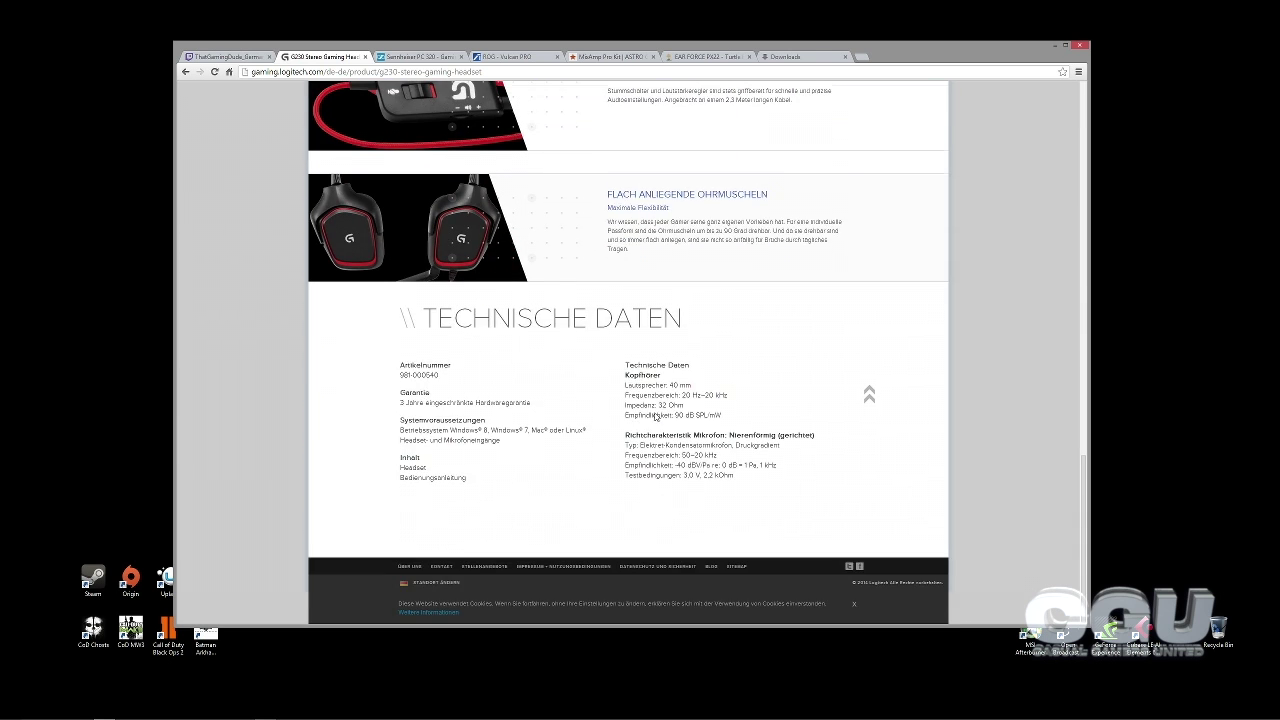
scroll(655, 413, "up", 2)
scroll(655, 415, "up", 2)
scroll(656, 417, "up", 3)
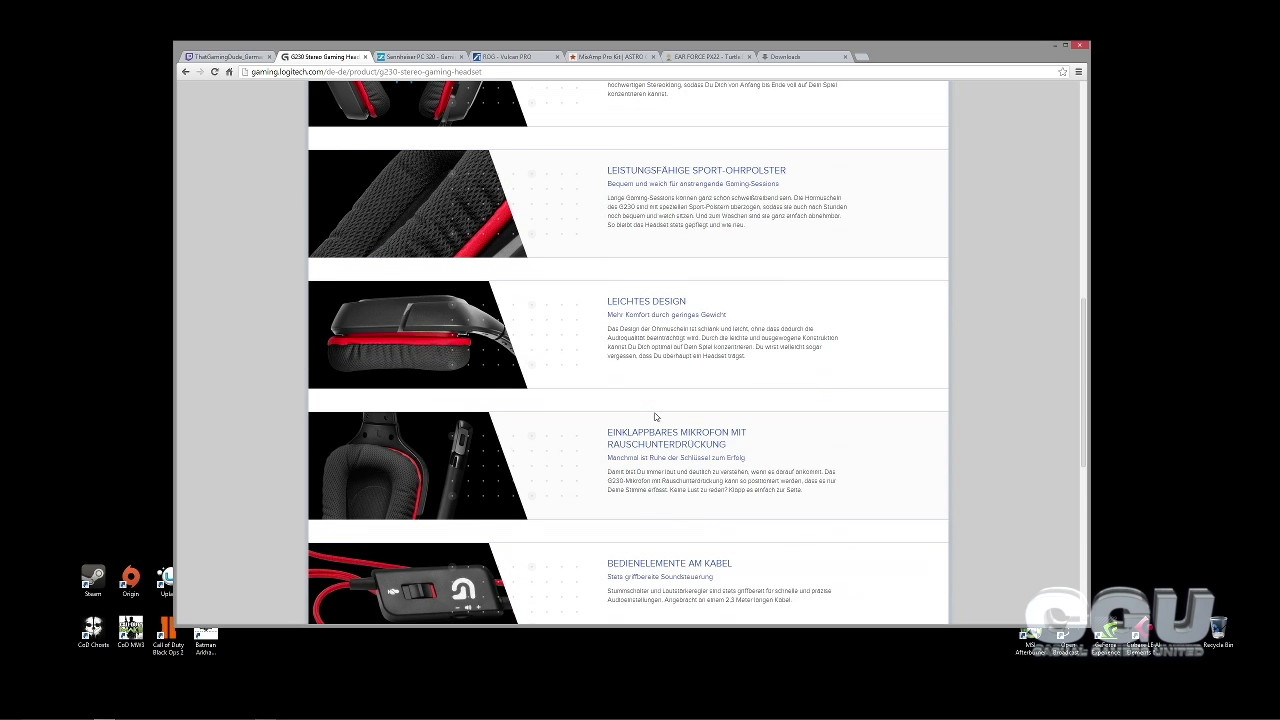
scroll(655, 417, "up", 2)
scroll(655, 417, "up", 2)
scroll(655, 417, "up", 2)
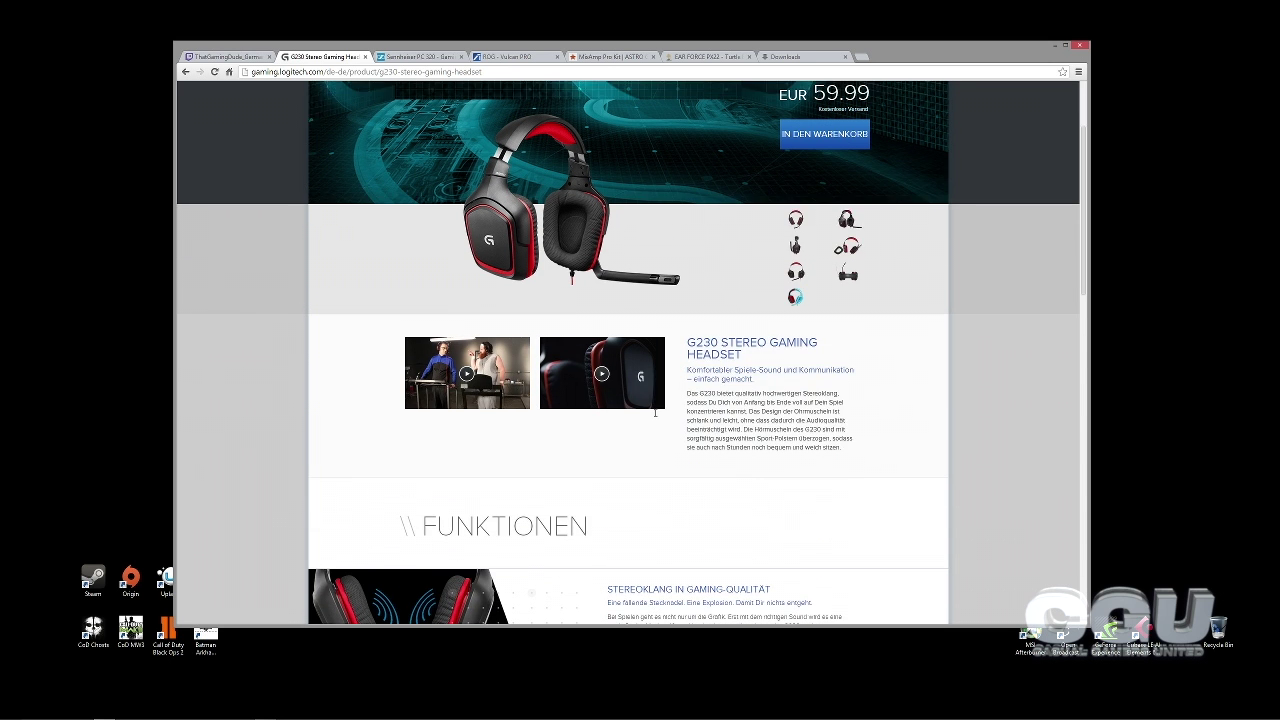
scroll(655, 417, "up", 2)
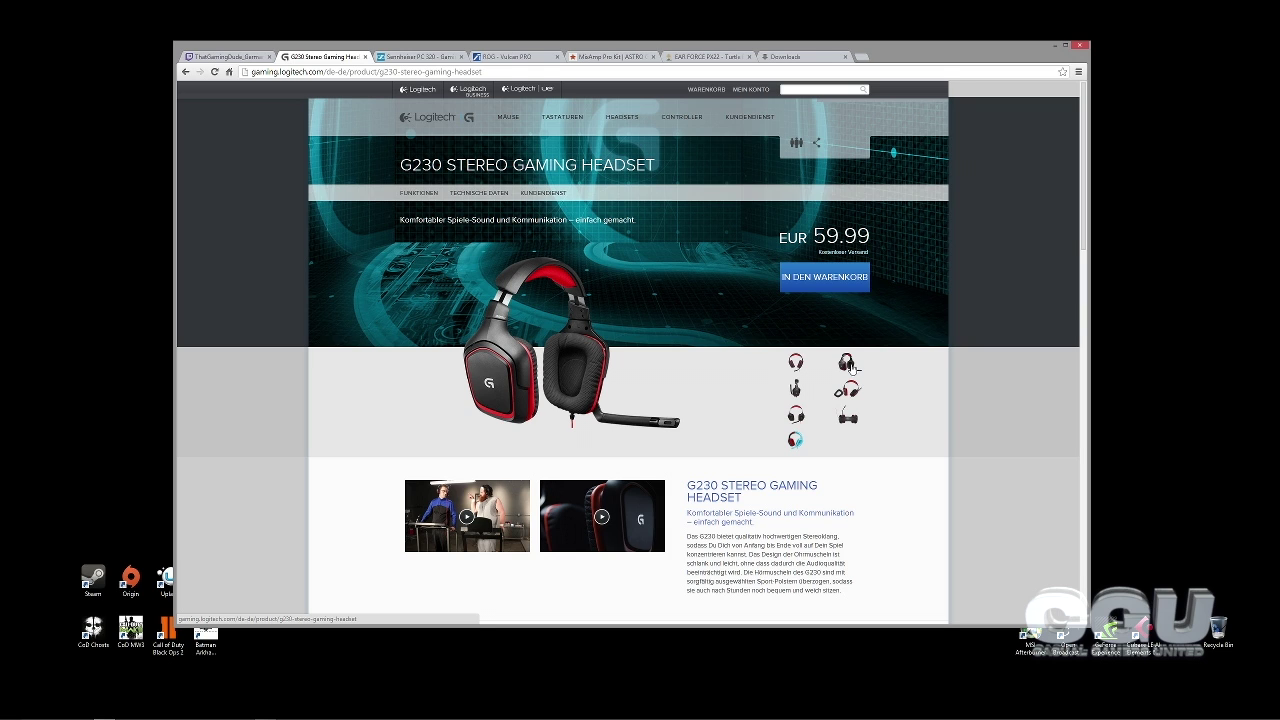
Step: Cycle the G230 gallery through front, microphone, side, ear-cup and top views
left_click(796, 364)
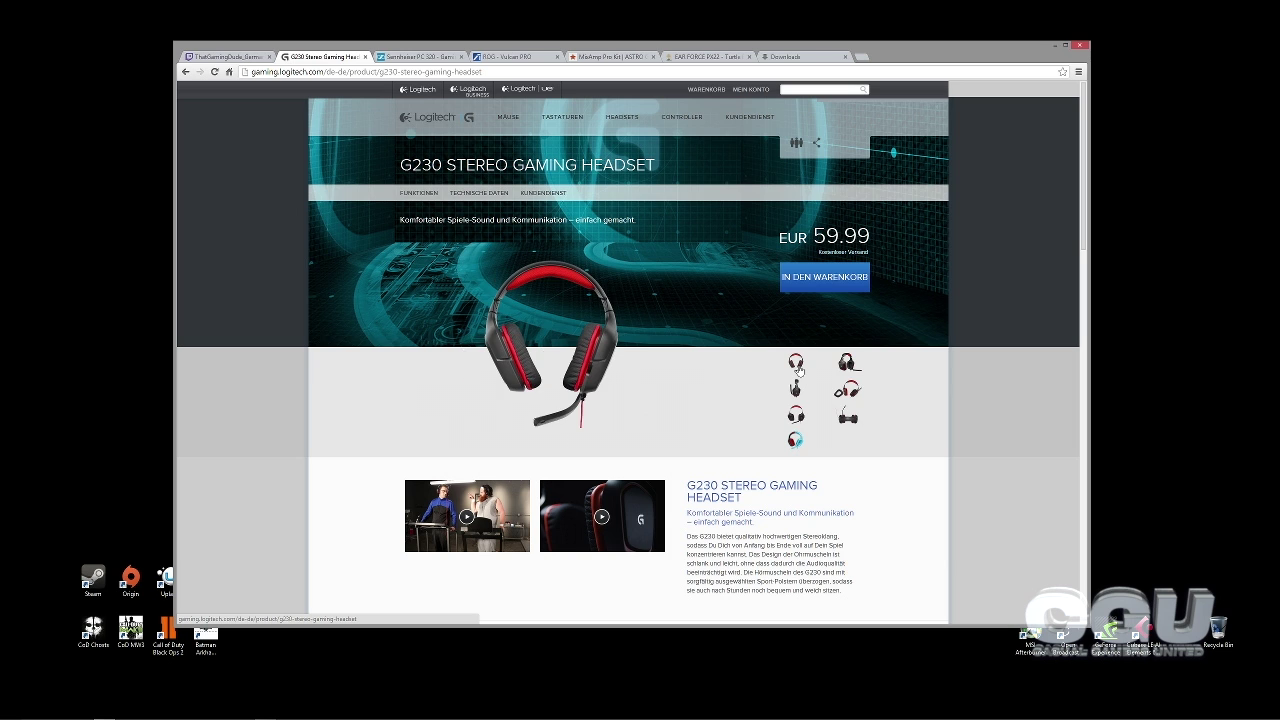
left_click(850, 368)
left_click(796, 391)
left_click(855, 395)
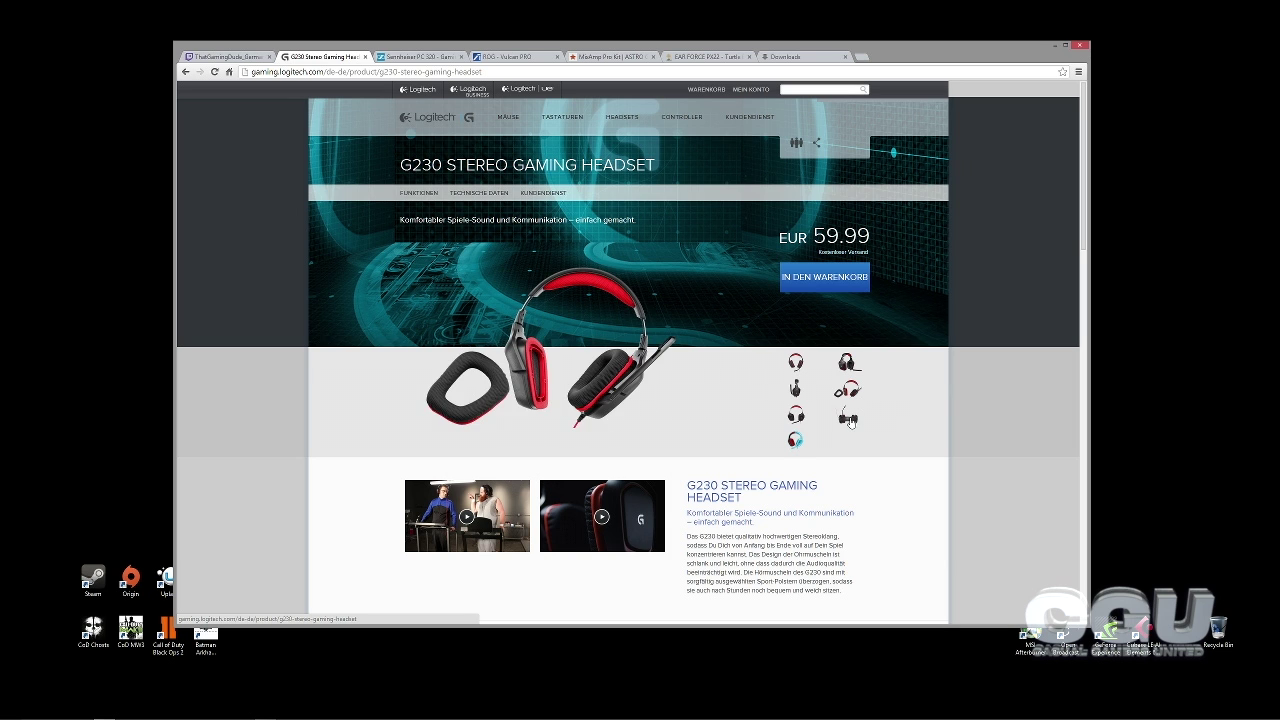
left_click(852, 422)
left_click(798, 440)
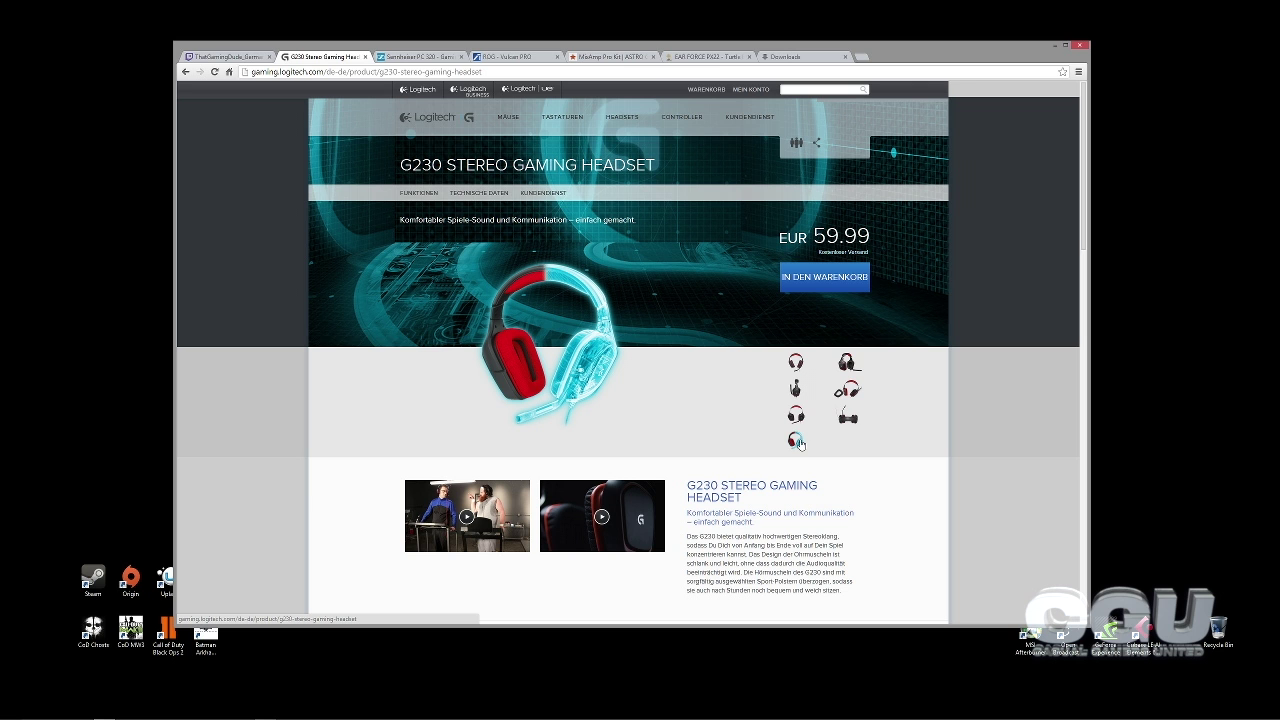
Step: Glance down the ROG Vulcan PRO product page in the next tab
key("ctrl+Tab")
key("ctrl+Tab")
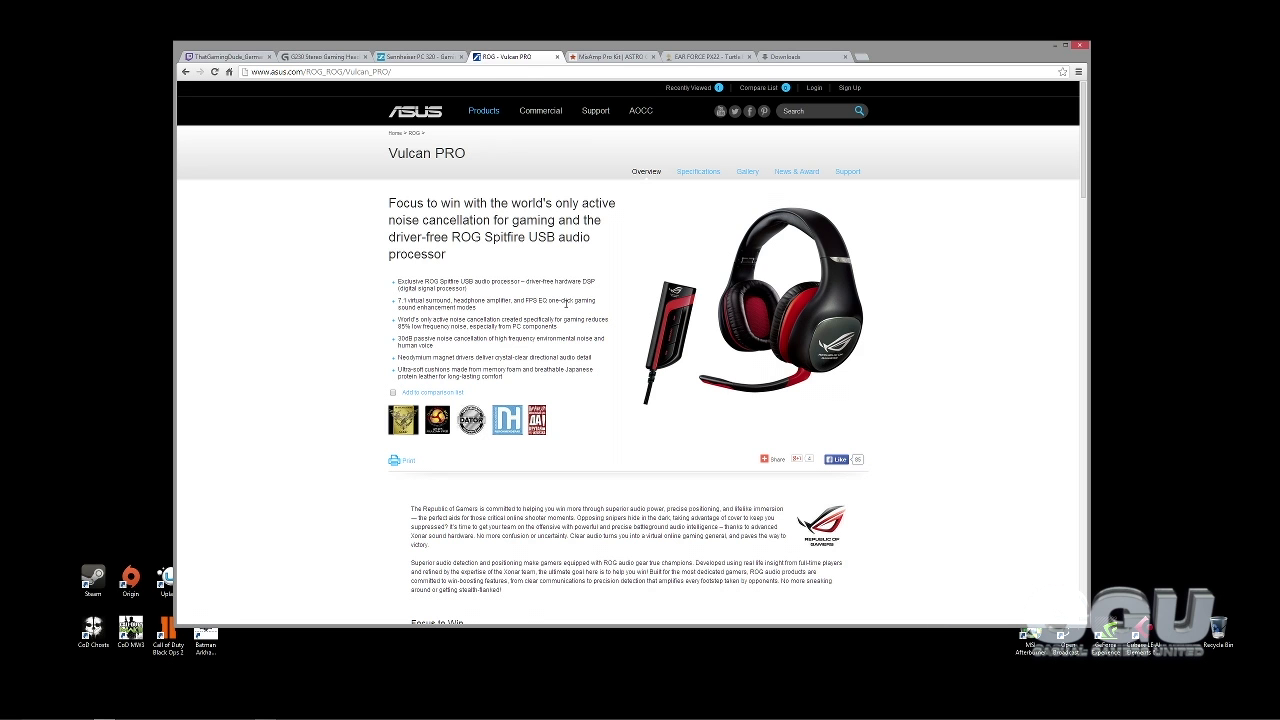
scroll(638, 326, "down", 2)
scroll(660, 323, "down", 3)
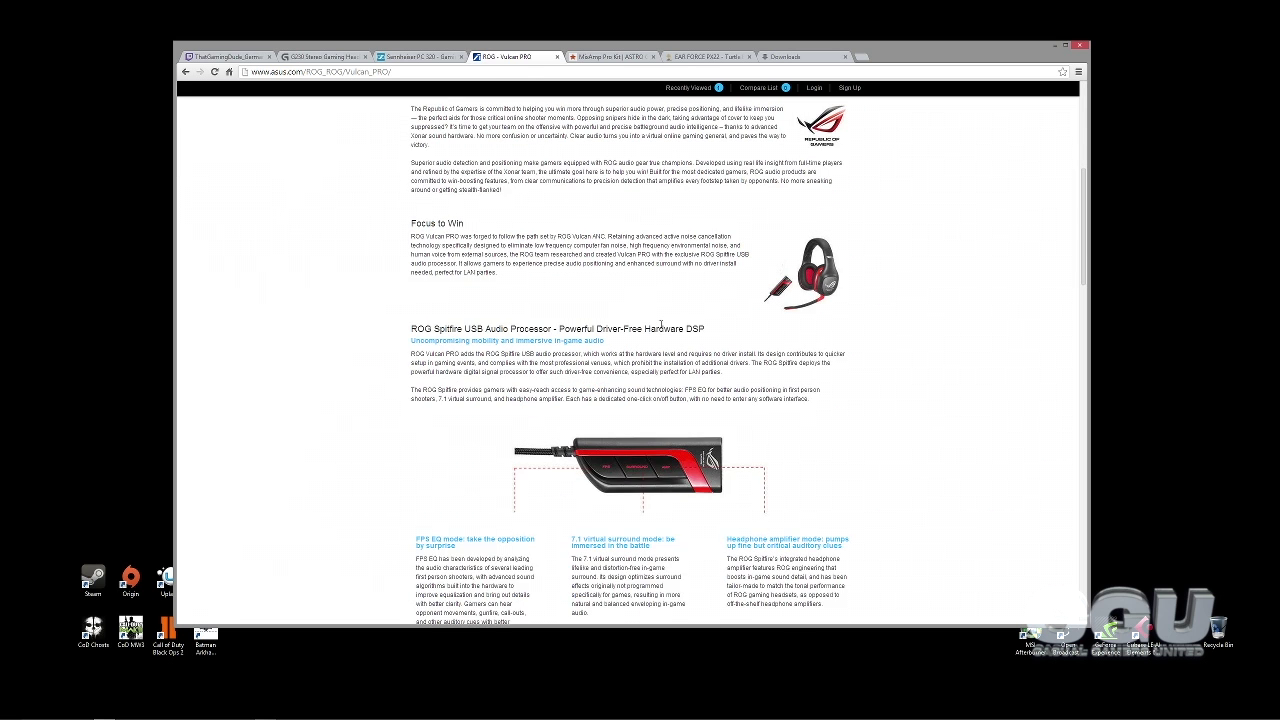
scroll(660, 323, "down", 3)
scroll(660, 328, "down", 1)
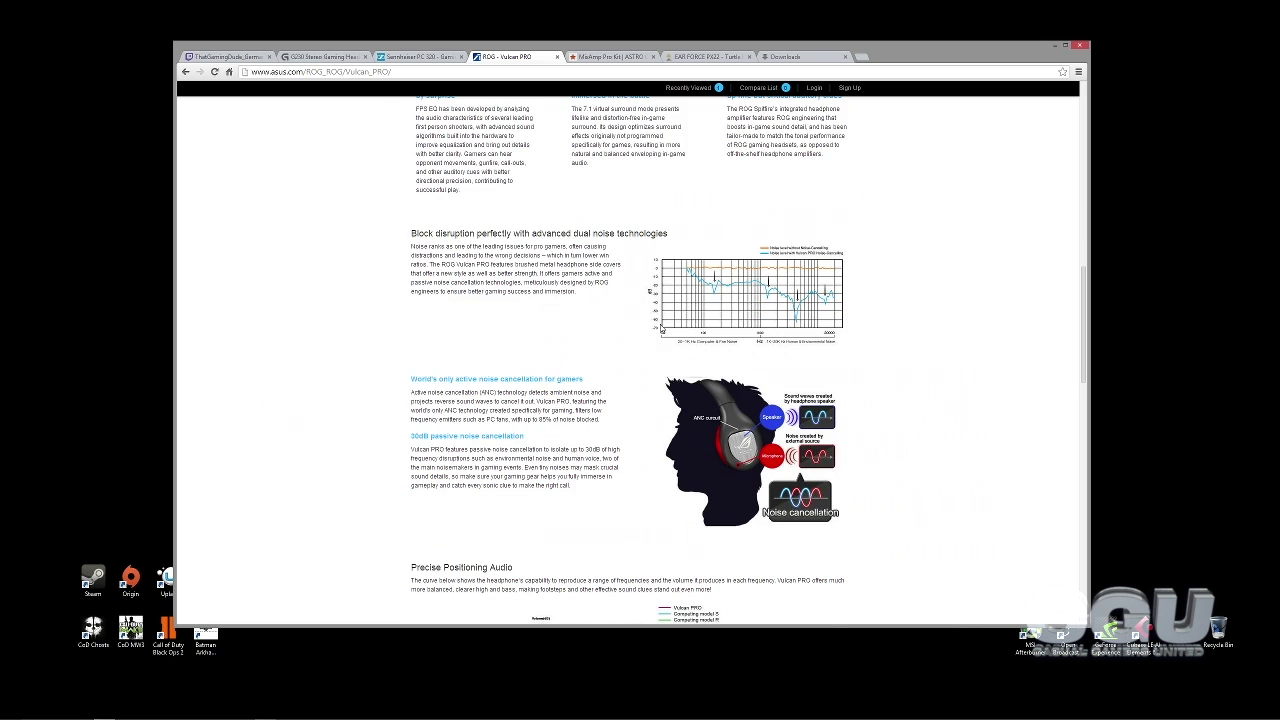
scroll(660, 326, "down", 2)
Step: Scroll the Sennheiser PC 320 page down to German Engineered Technology and Test the Difference
key("ctrl+shift+Tab")
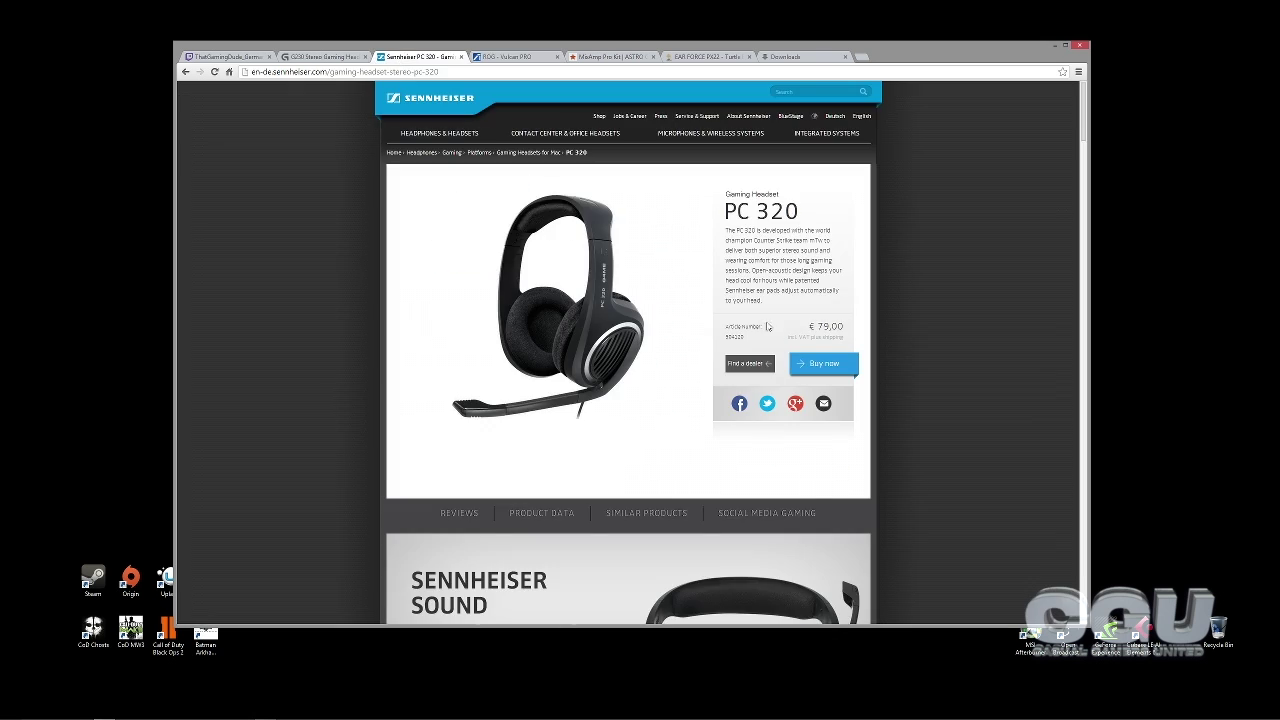
scroll(619, 403, "down", 1)
scroll(618, 402, "down", 1)
scroll(617, 402, "down", 1)
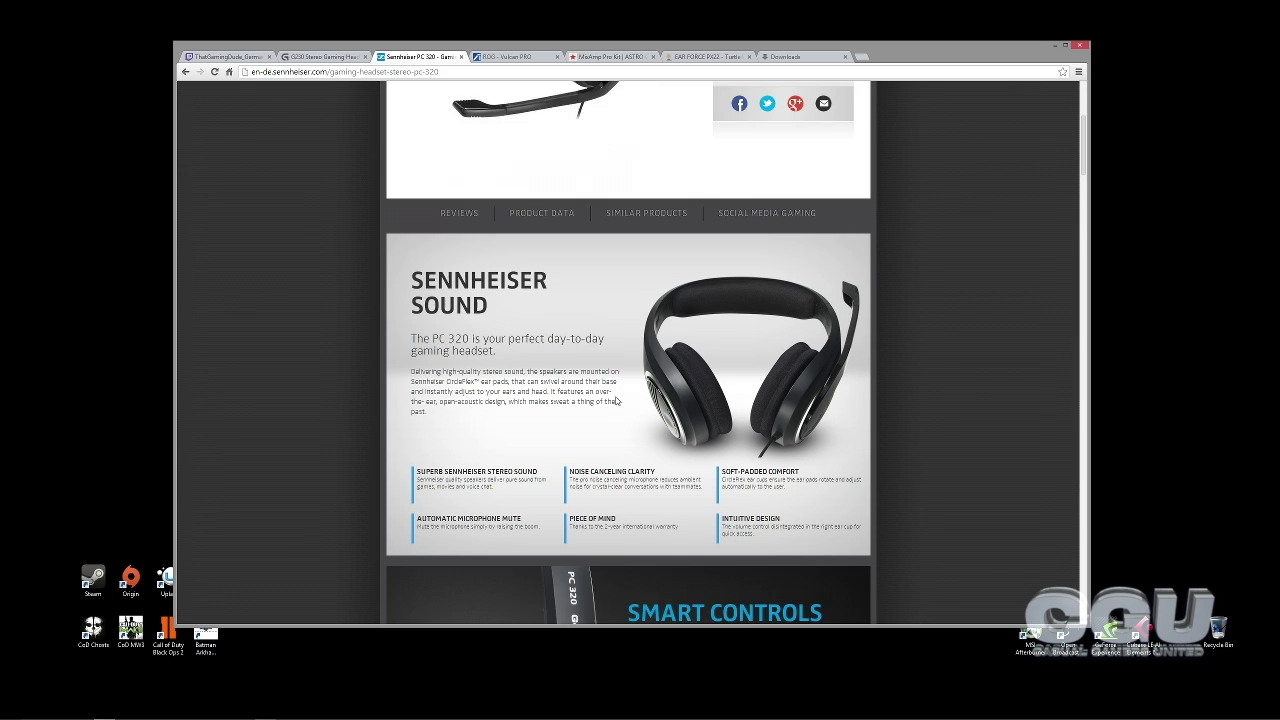
scroll(616, 401, "down", 1)
scroll(616, 401, "down", 1)
scroll(616, 400, "down", 2)
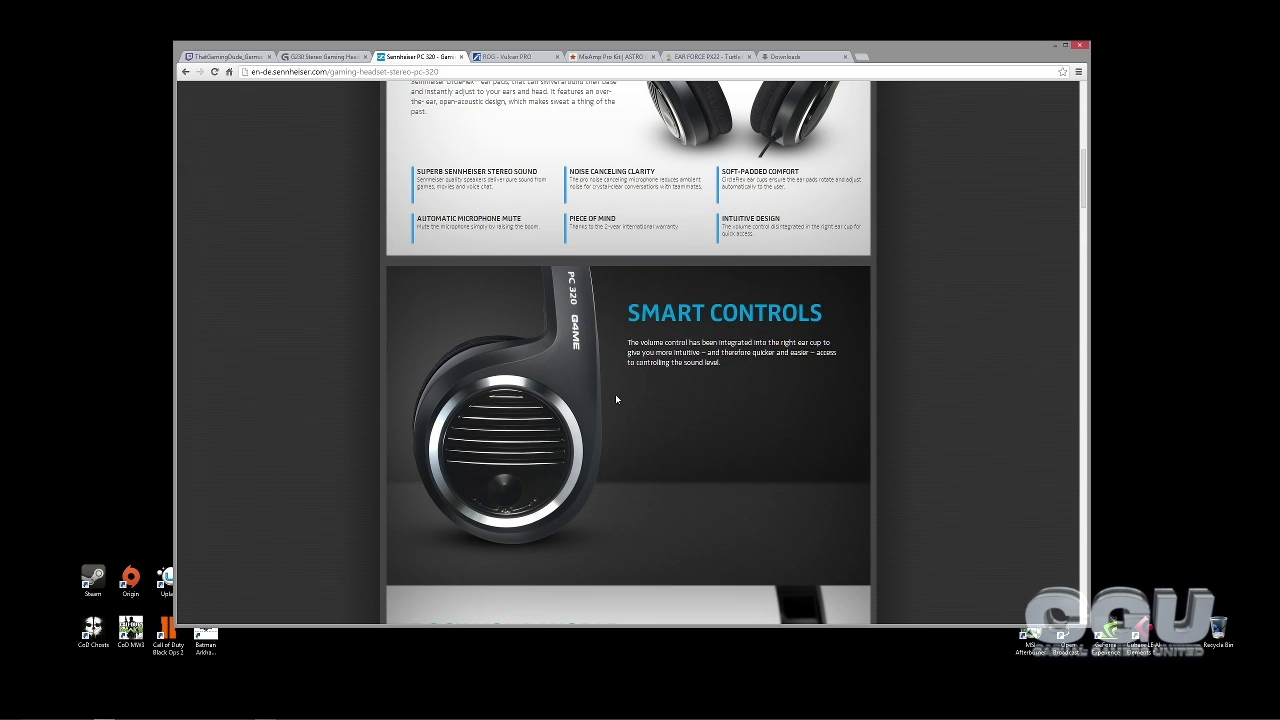
scroll(616, 399, "down", 1)
scroll(616, 399, "down", 1)
scroll(616, 399, "down", 1)
scroll(616, 399, "down", 1)
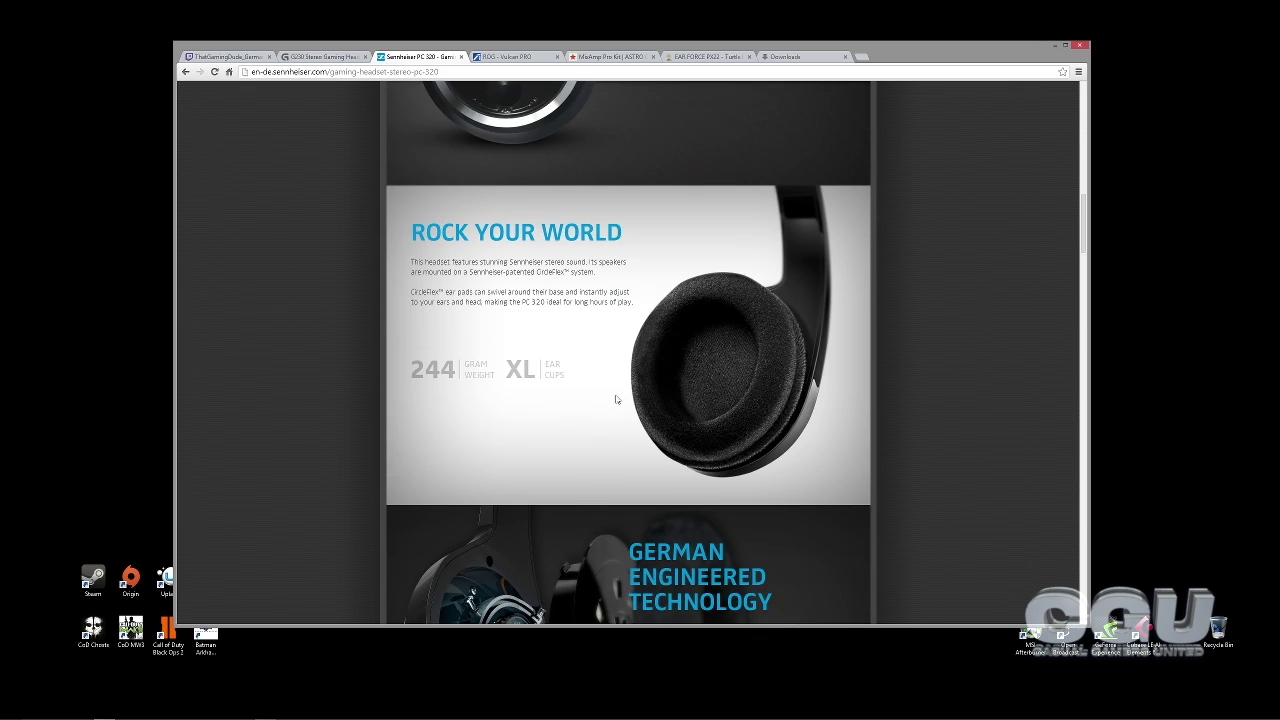
scroll(616, 400, "down", 1)
scroll(616, 400, "down", 2)
scroll(616, 400, "down", 1)
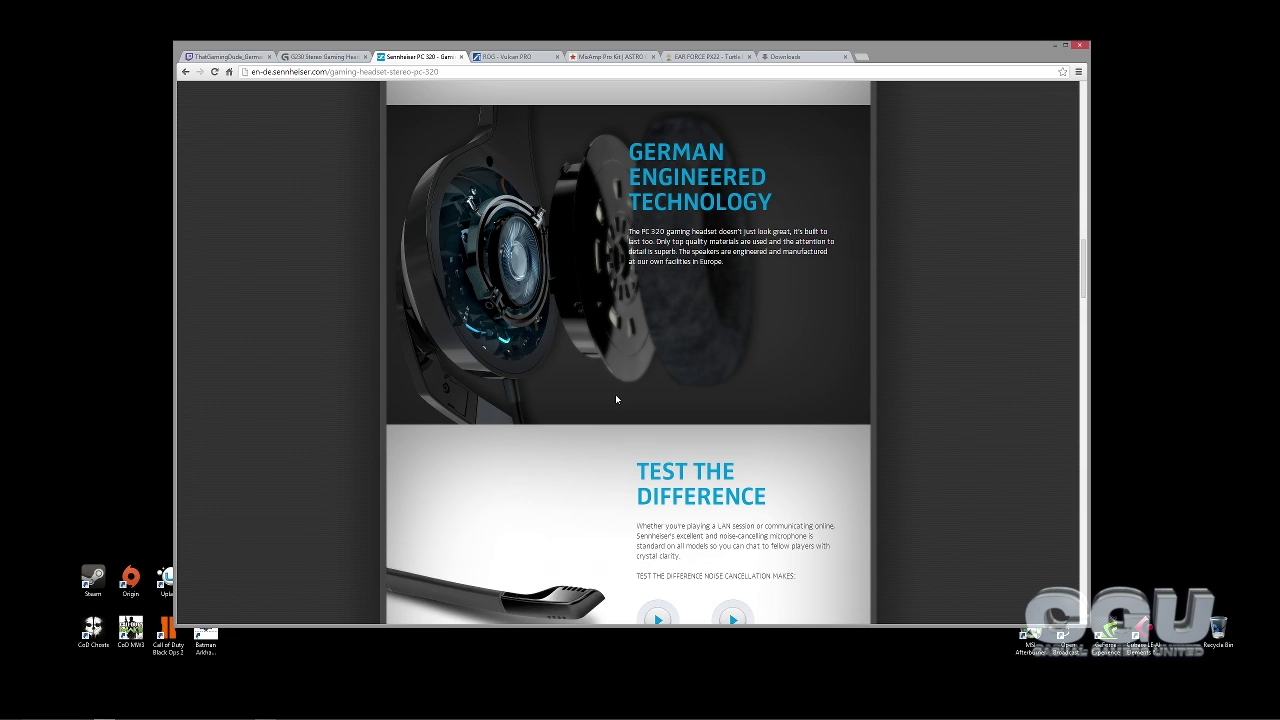
scroll(616, 400, "down", 1)
scroll(616, 400, "down", 1)
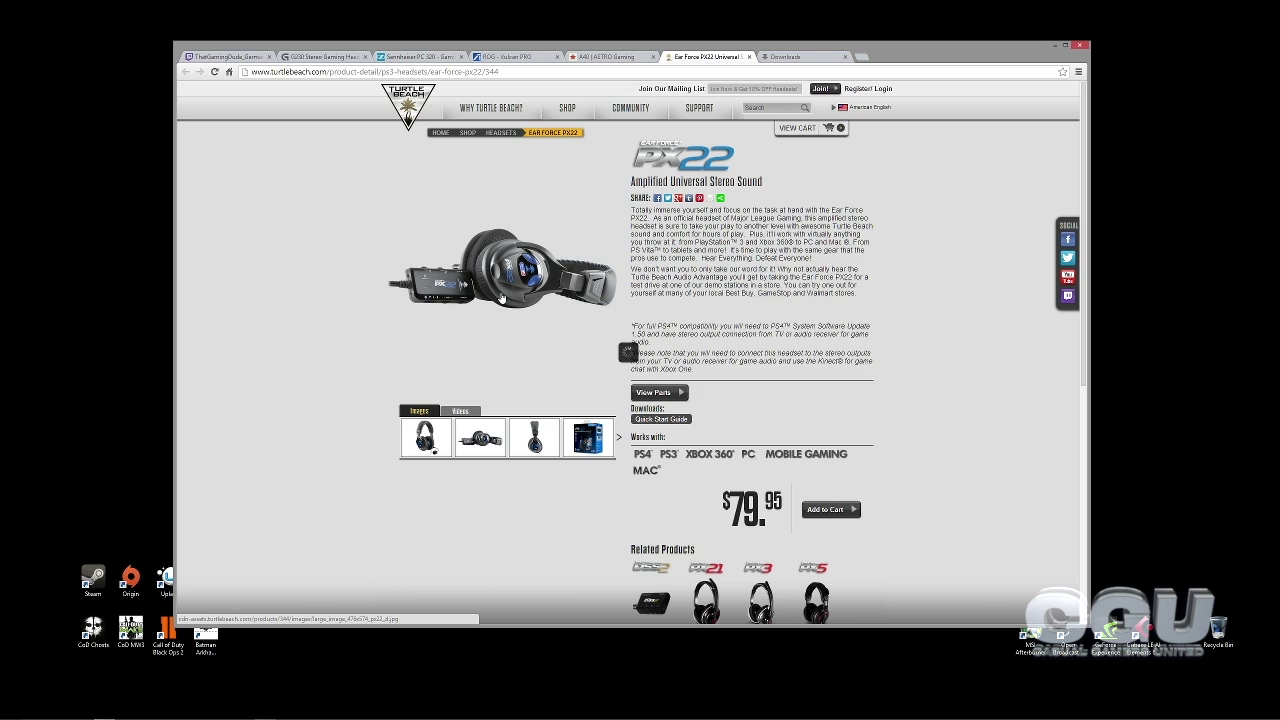
Step: Enlarge the PX22 headset photo, view two more angles, then close the browser to show the desktop
left_click(502, 299)
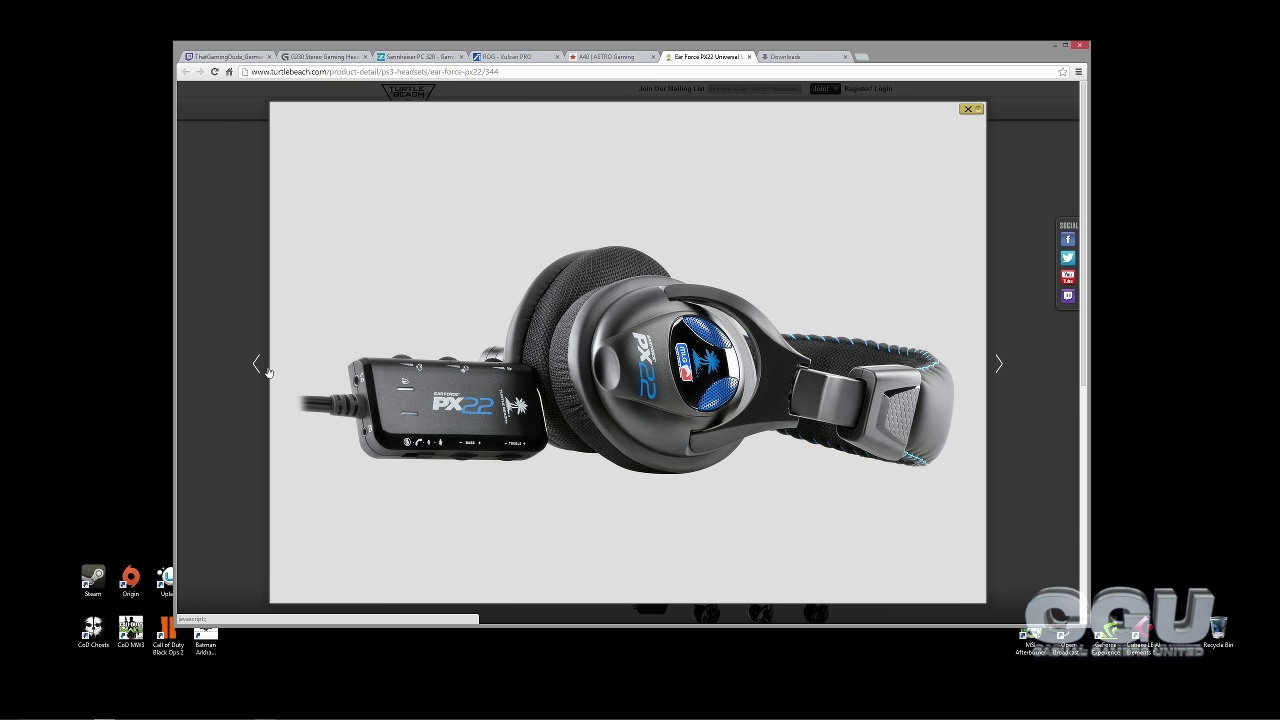
left_click(257, 370)
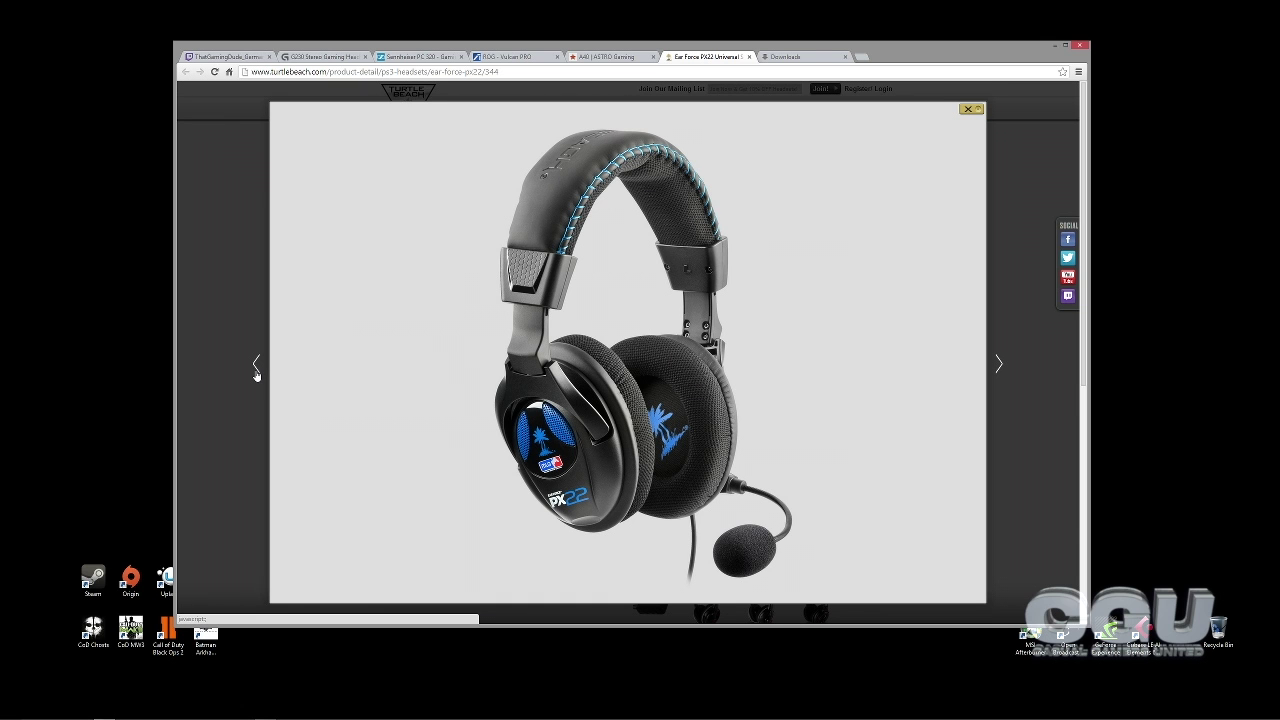
left_click(257, 370)
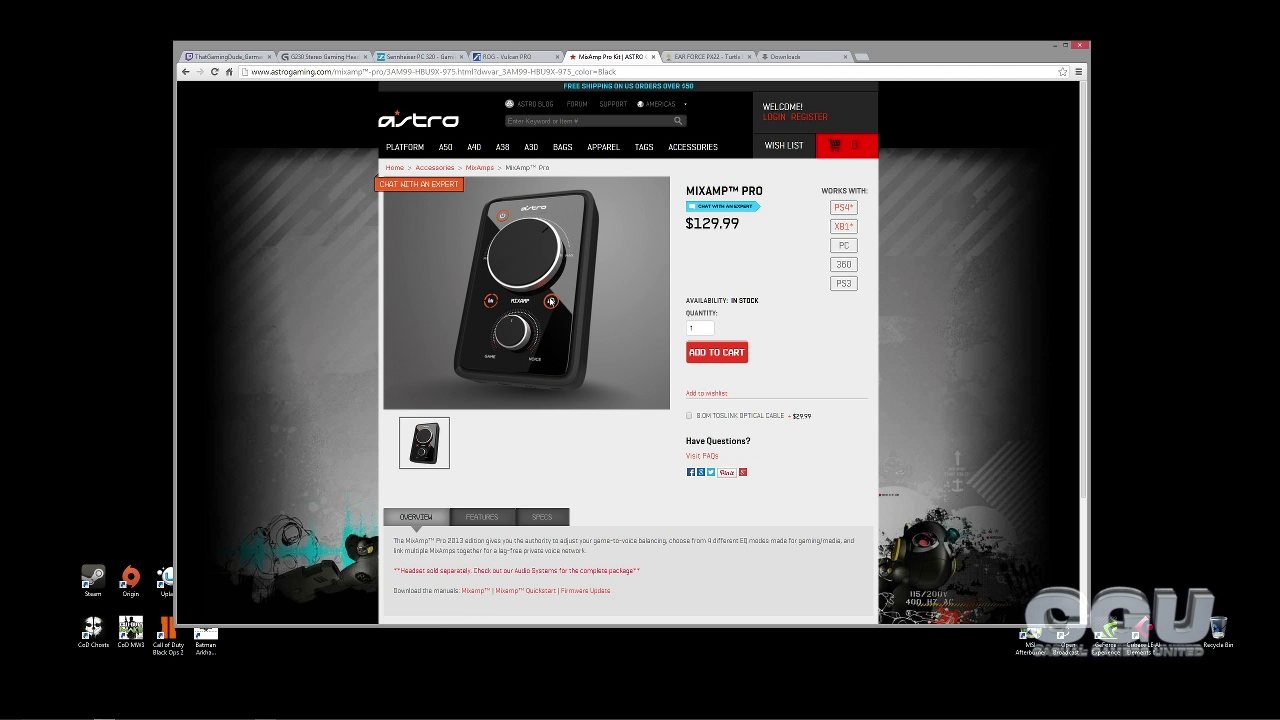
scroll(560, 362, "down", 3)
scroll(581, 358, "up", 3)
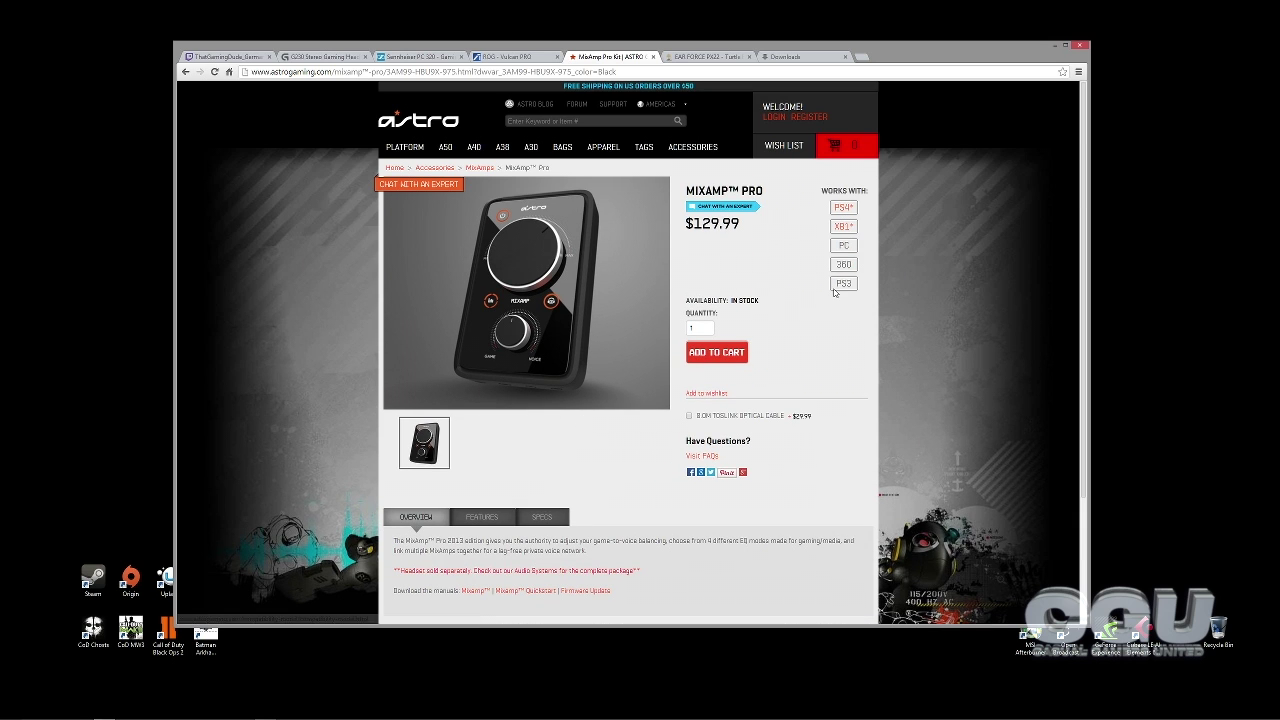
key("alt+F4")
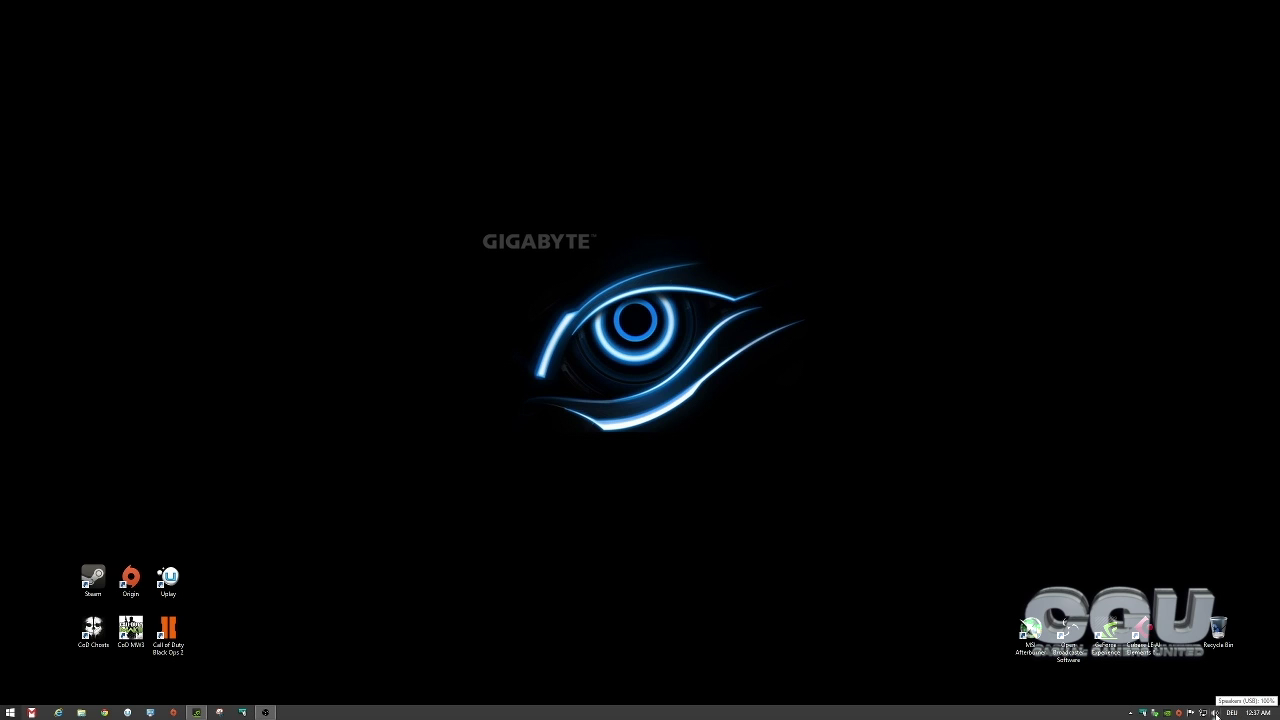
Step: Open the USB microphone's properties from Recording devices and set its level to about 84
right_click(1216, 712)
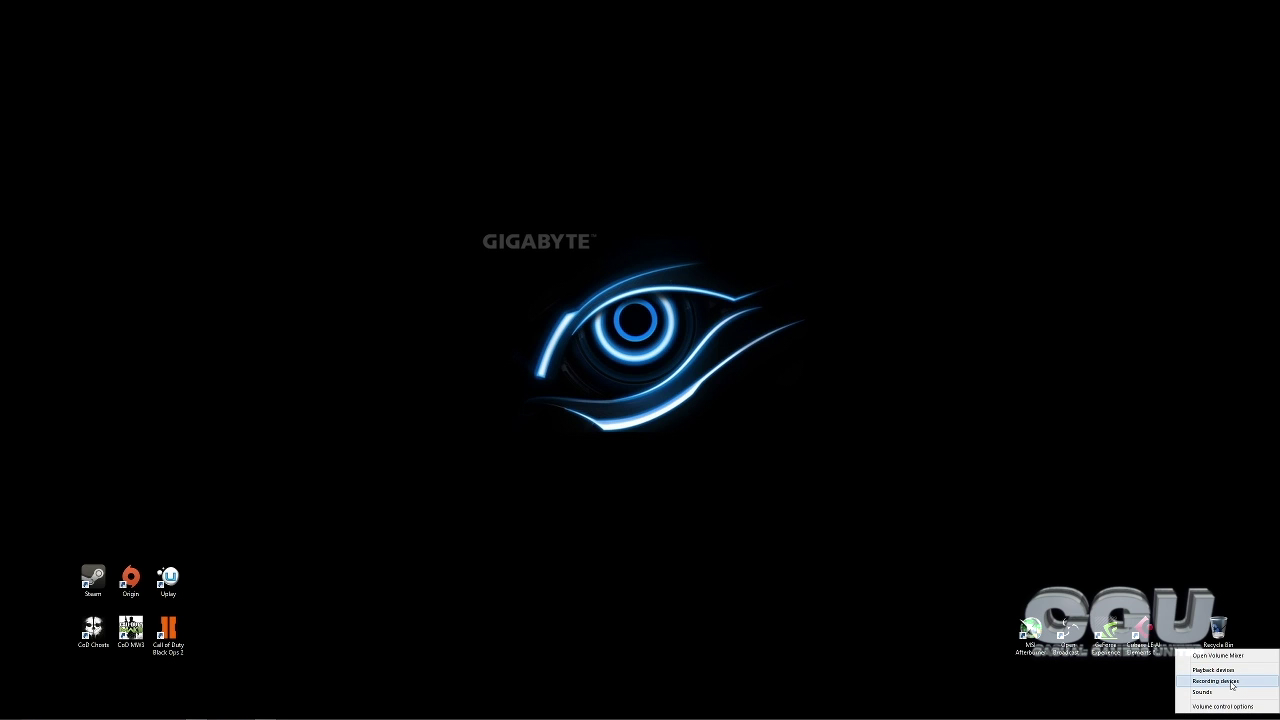
left_click(1231, 682)
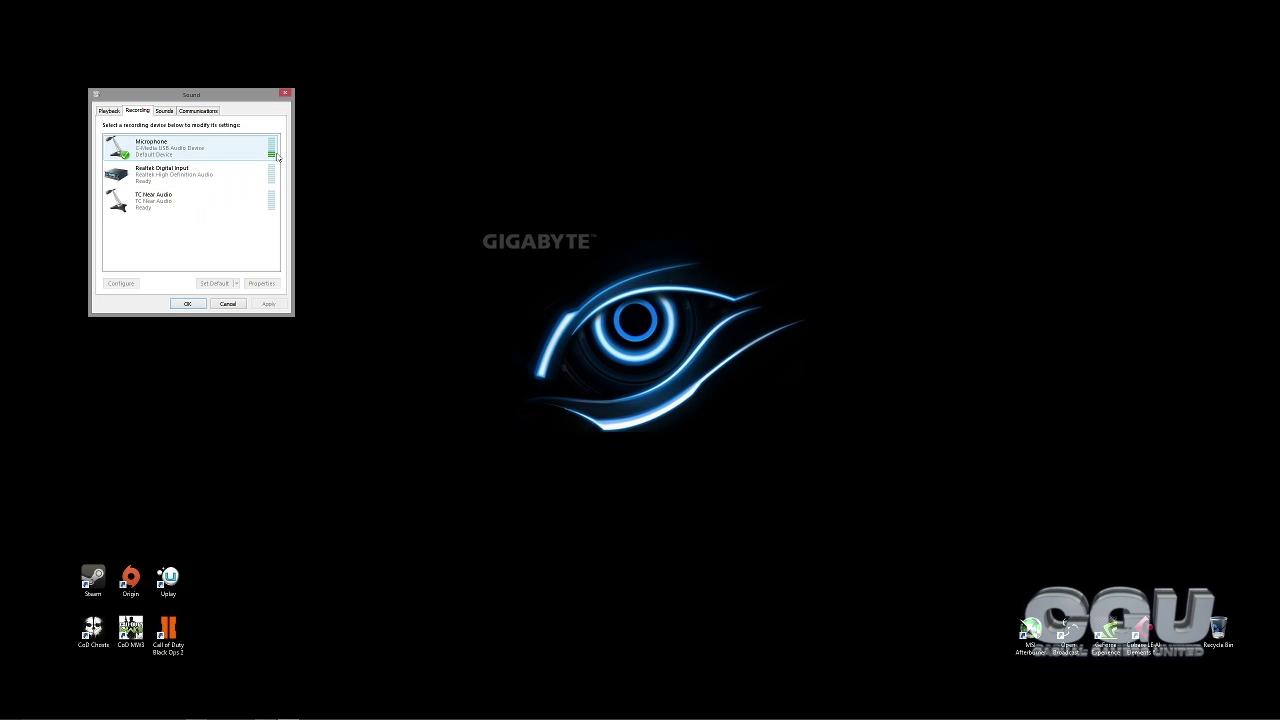
double_click(199, 150)
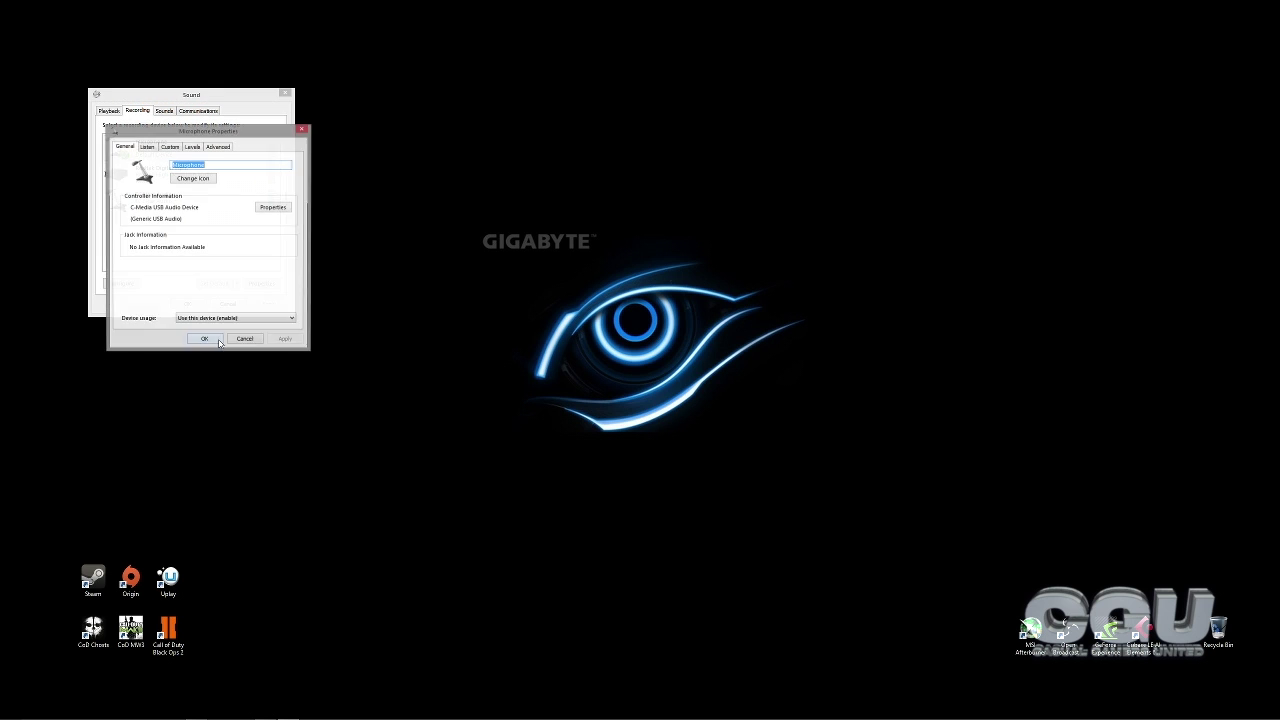
left_click(192, 146)
mouse_move(203, 131)
left_mouse_down()
mouse_move(393, 122)
mouse_move(417, 92)
left_mouse_up()
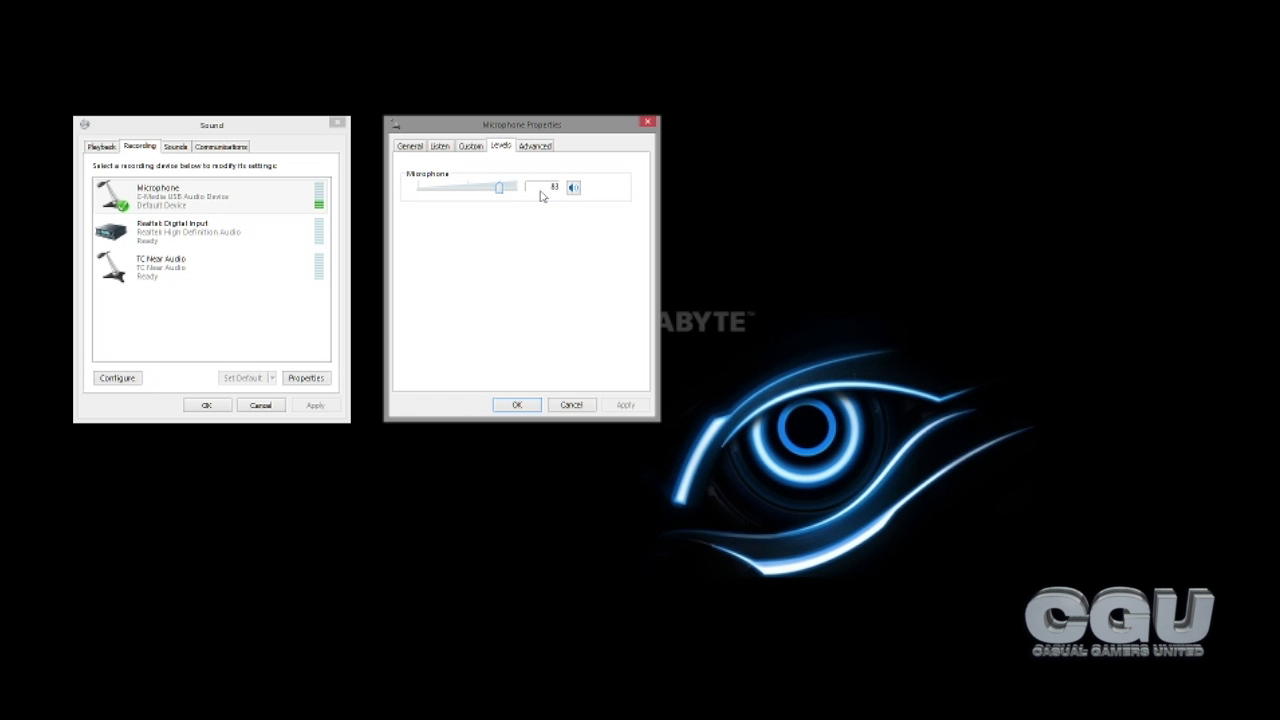
left_click_drag(499, 192, 520, 198)
left_click_drag(515, 198, 504, 197)
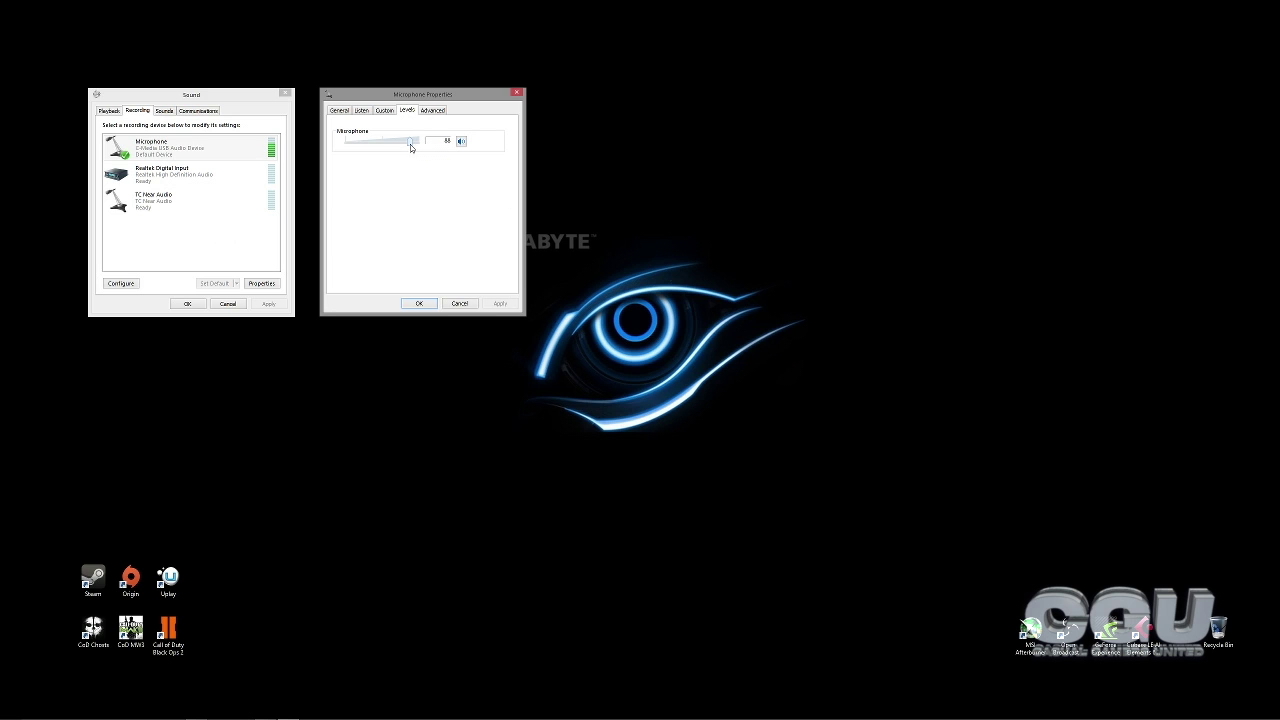
left_click_drag(410, 146, 409, 148)
Step: Keep the microphone's Default Format at 16 bit, 48000 Hz with exclusive mode off, and confirm
left_click(434, 112)
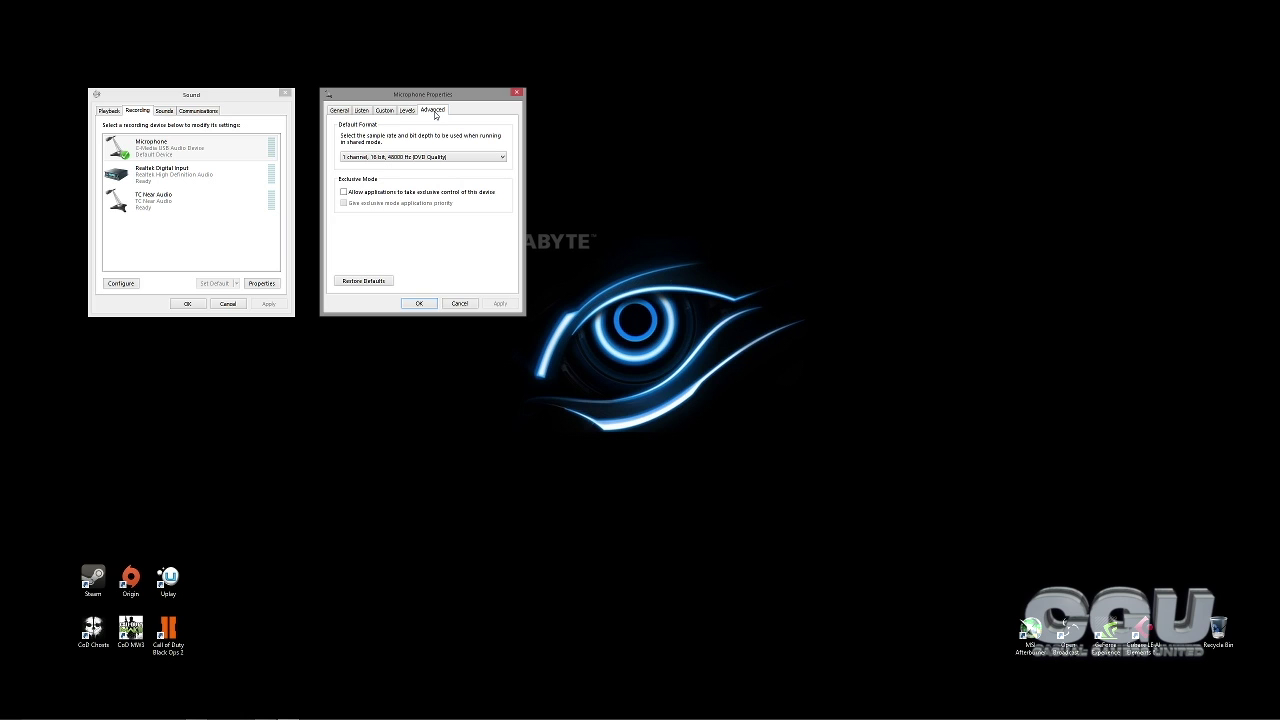
left_click(387, 158)
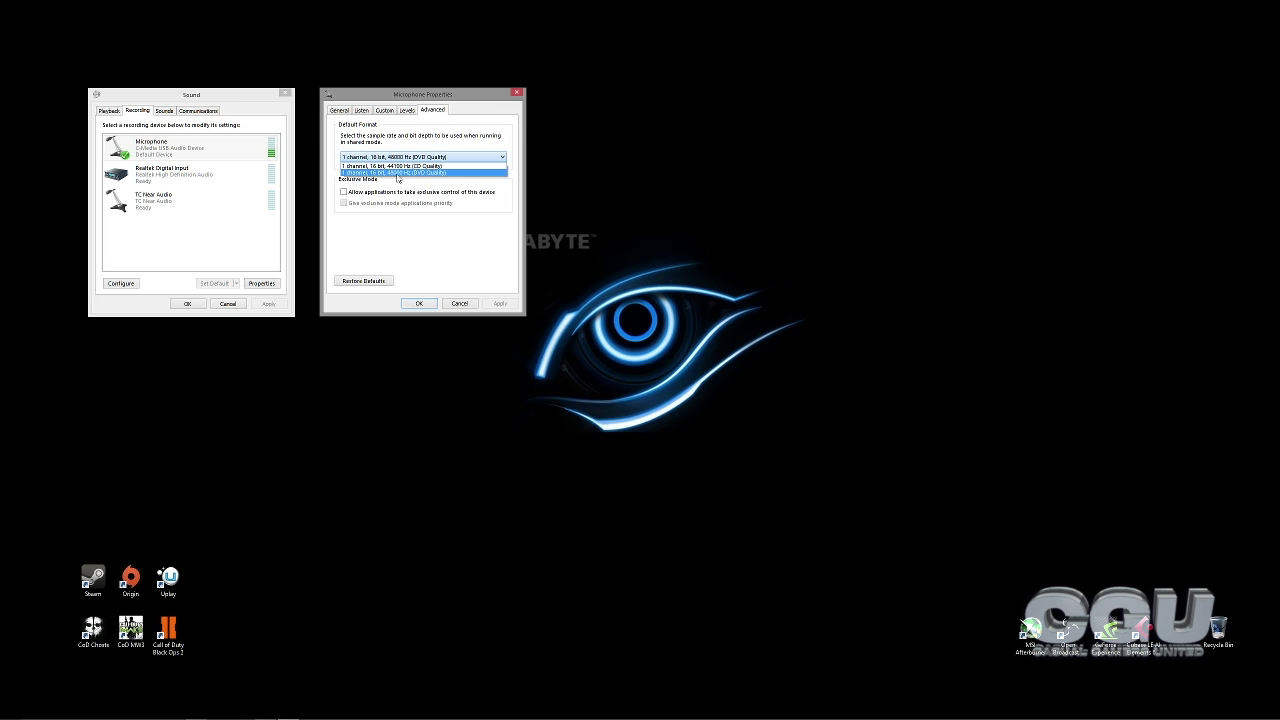
left_click(397, 172)
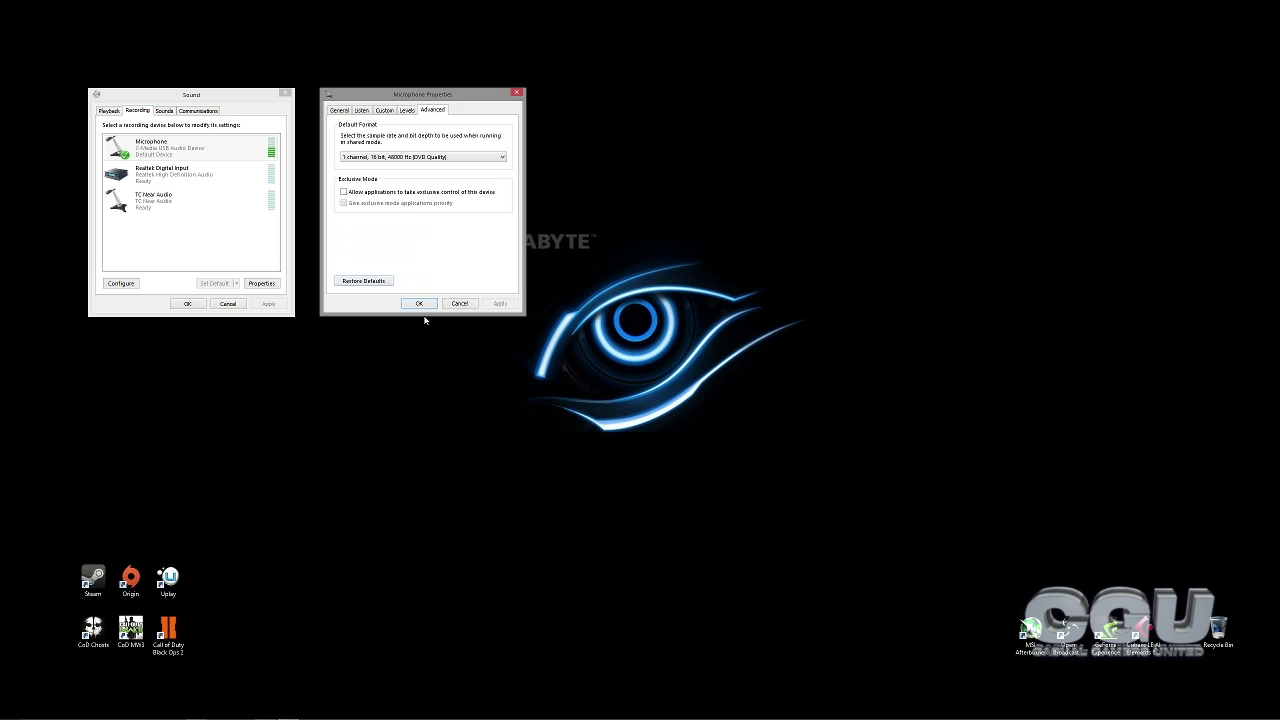
left_click(419, 303)
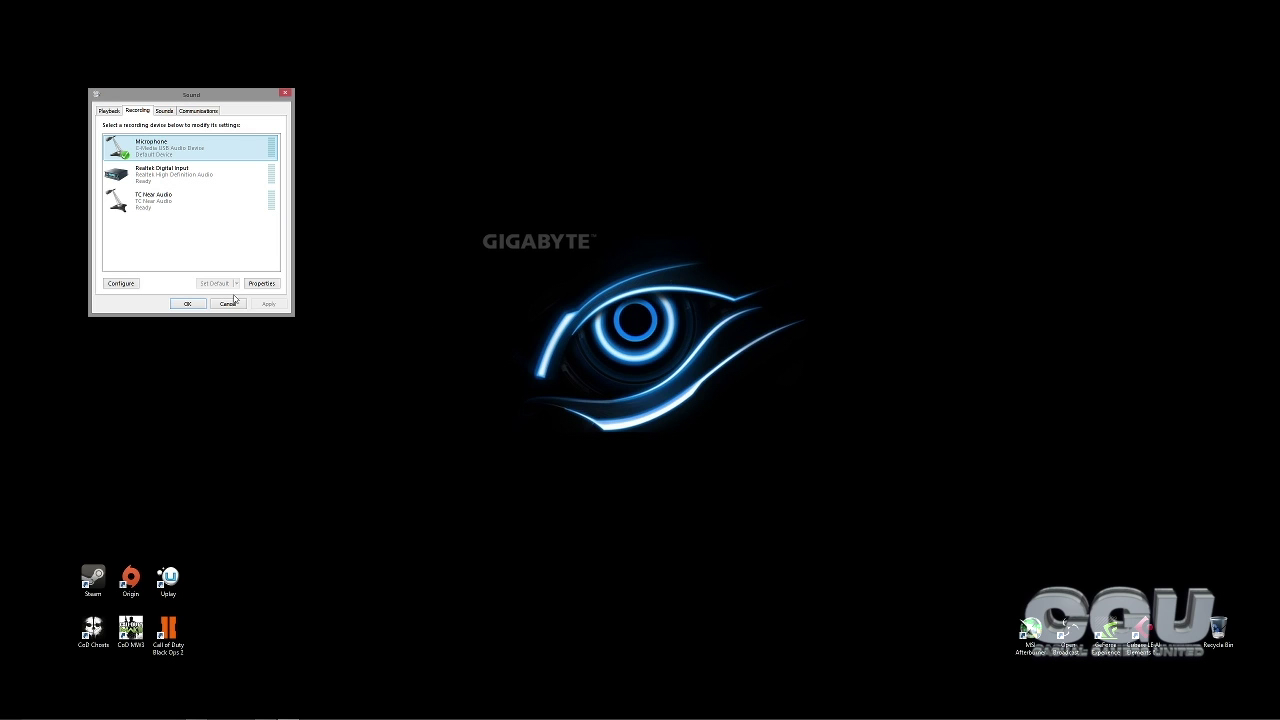
Step: Check the Playback device list, then close the Sound dialog, Speakers Properties and Volume Mixer
left_click(112, 111)
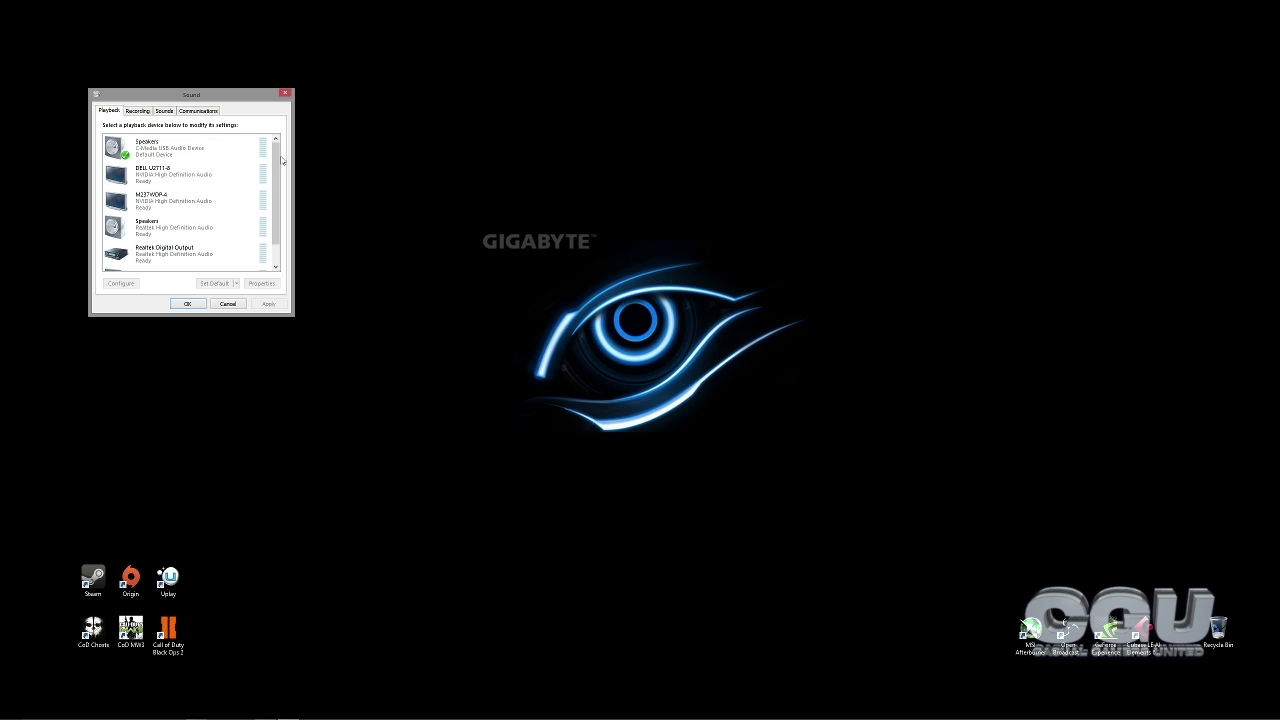
left_click(188, 304)
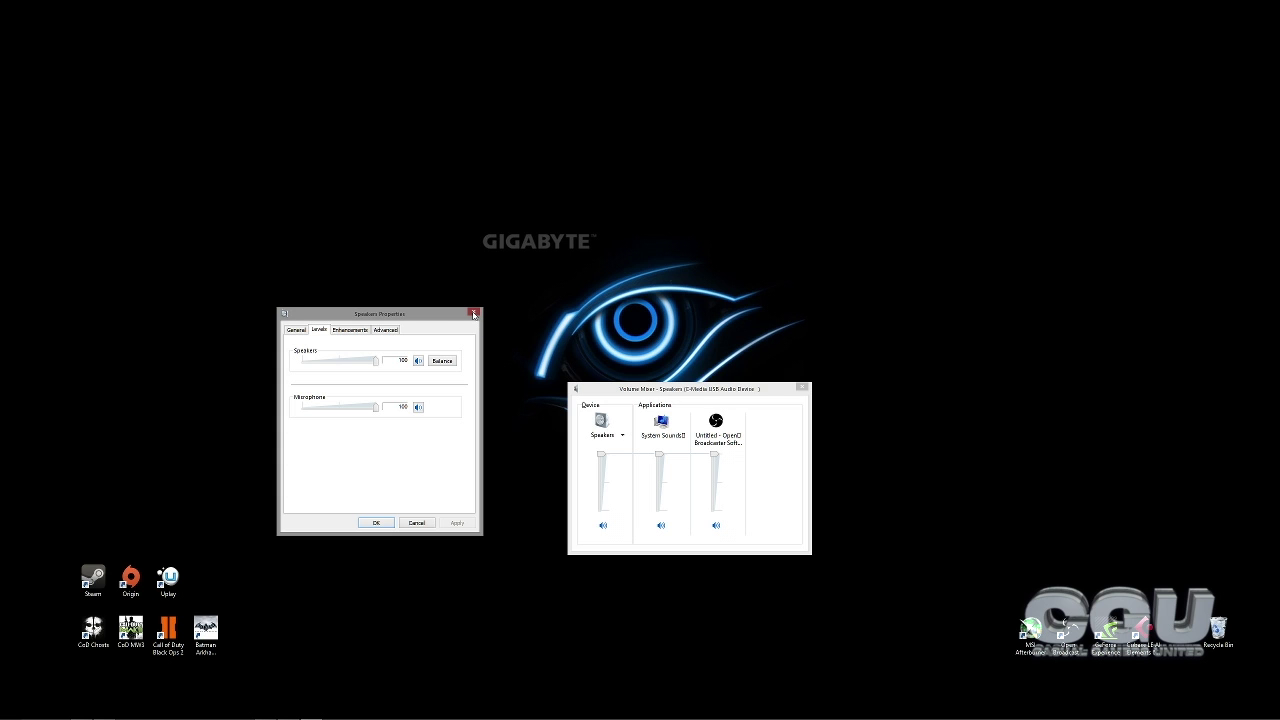
left_click(474, 314)
left_click(802, 387)
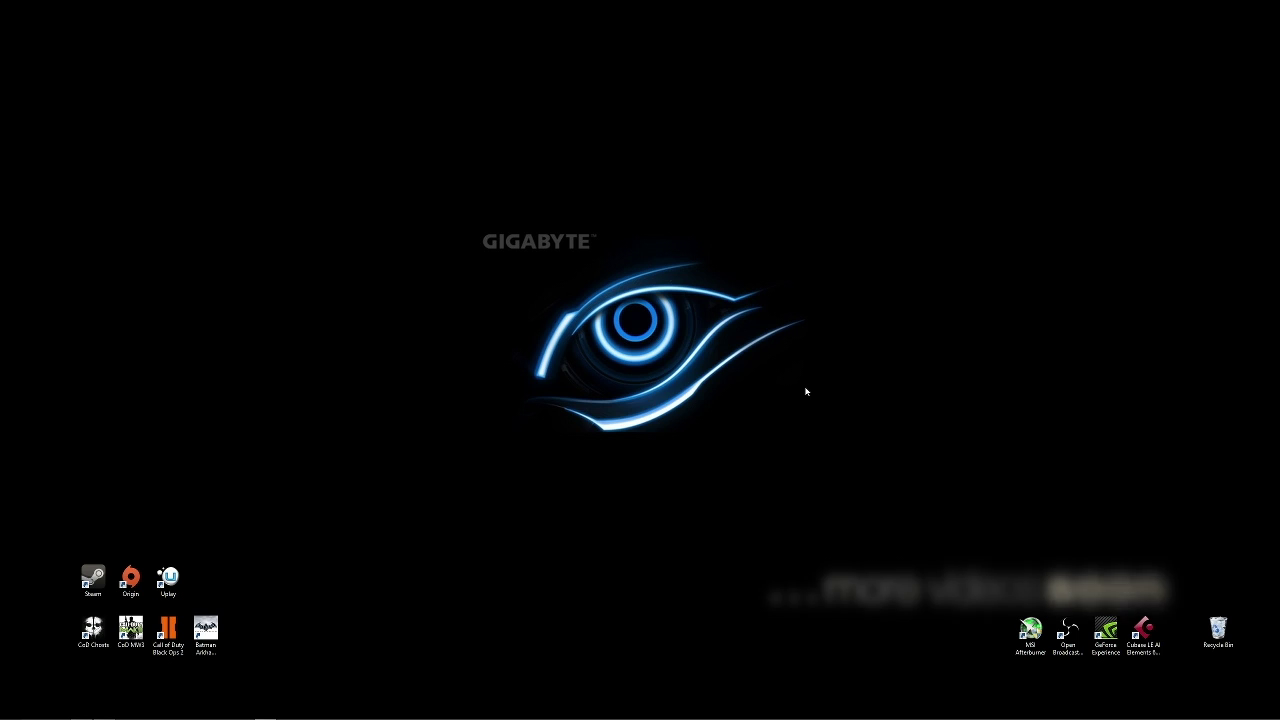